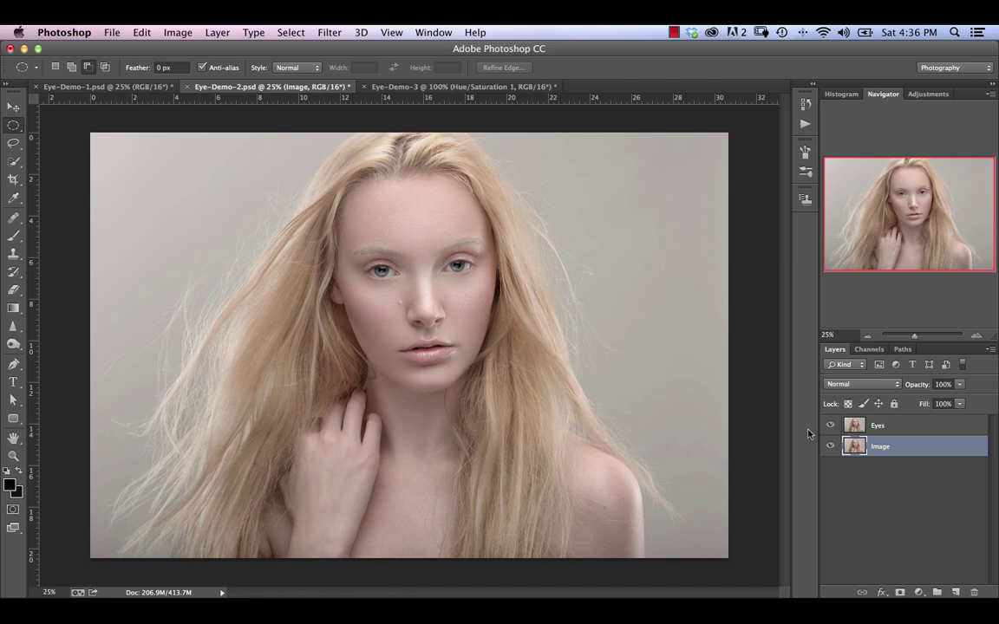
Step: Zoom to 100% on the eyes and compare the Eyes layer on and off, leaving it hidden
key("super+equal")
key("super+equal")
key("super+equal")
key("super+equal")
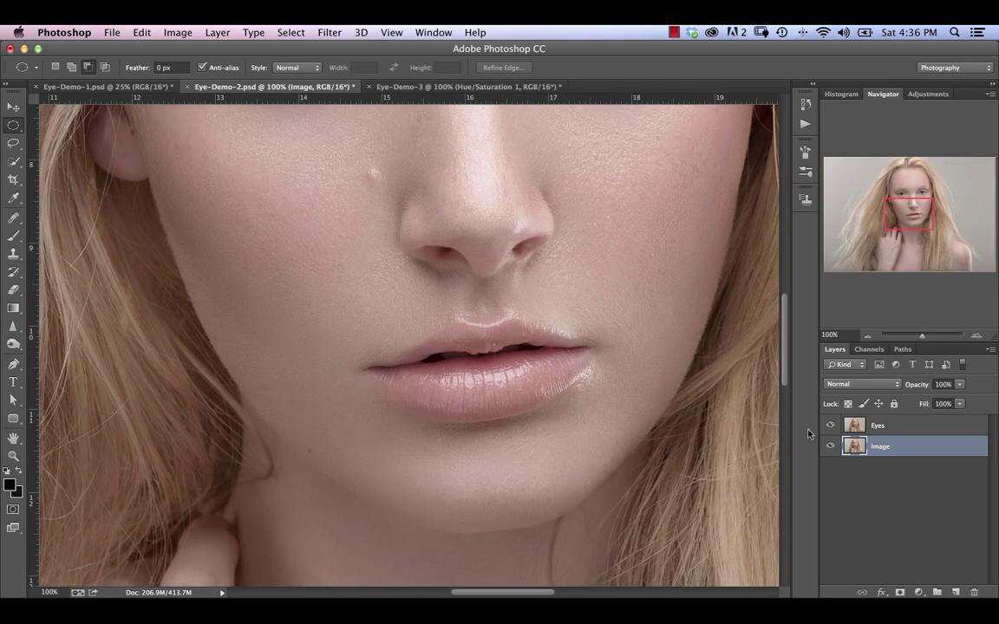
left_click_drag(907, 217, 908, 186)
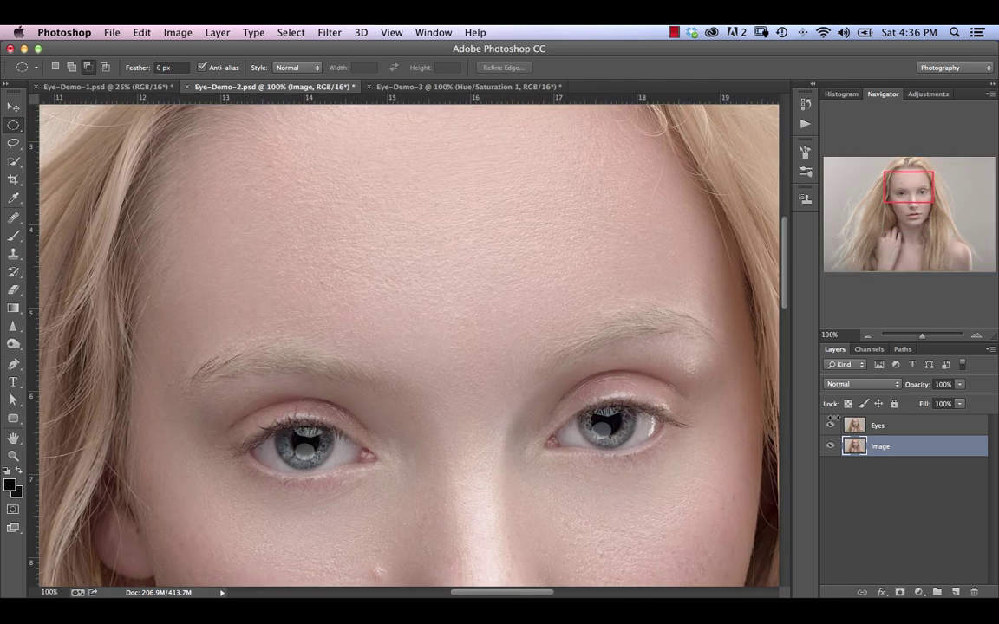
left_click(830, 426)
left_click(830, 426)
left_click(831, 425)
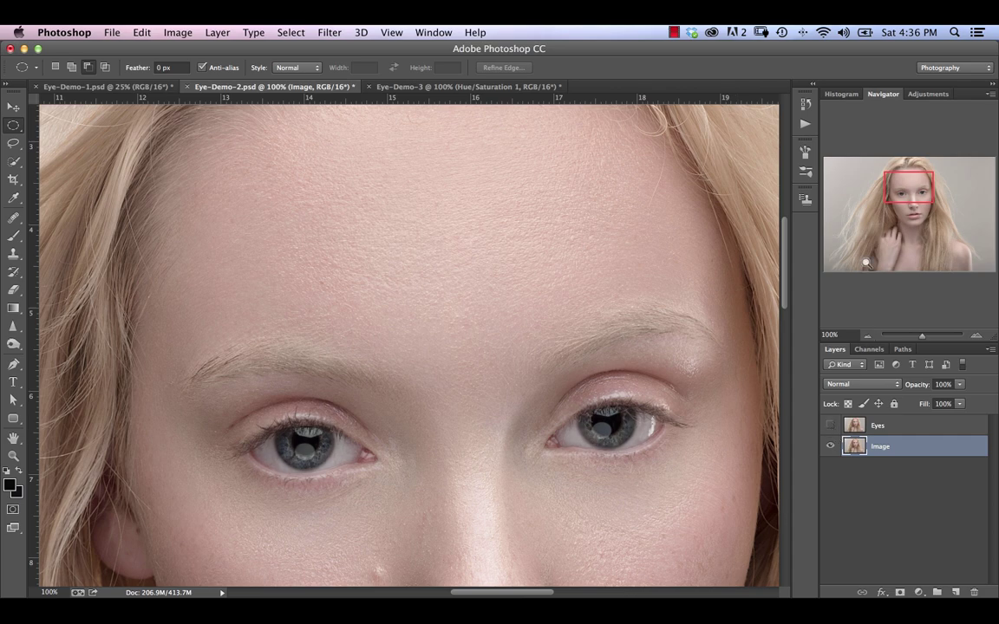
Step: Zoom to 200% centred on the left eye
key("super+equal")
left_click(901, 194)
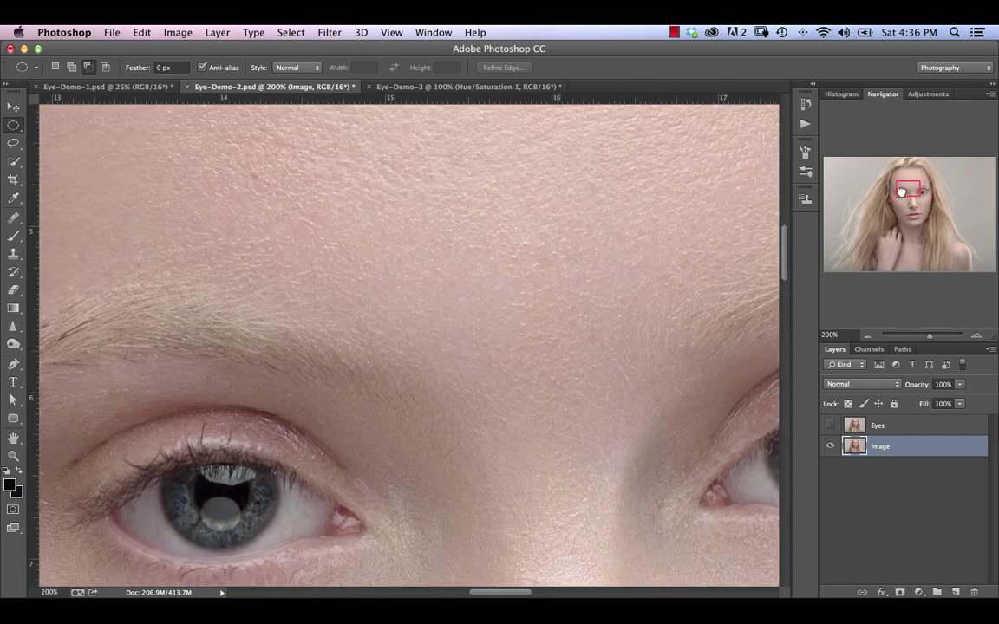
key("super+equal")
left_click_drag(901, 195, 897, 196)
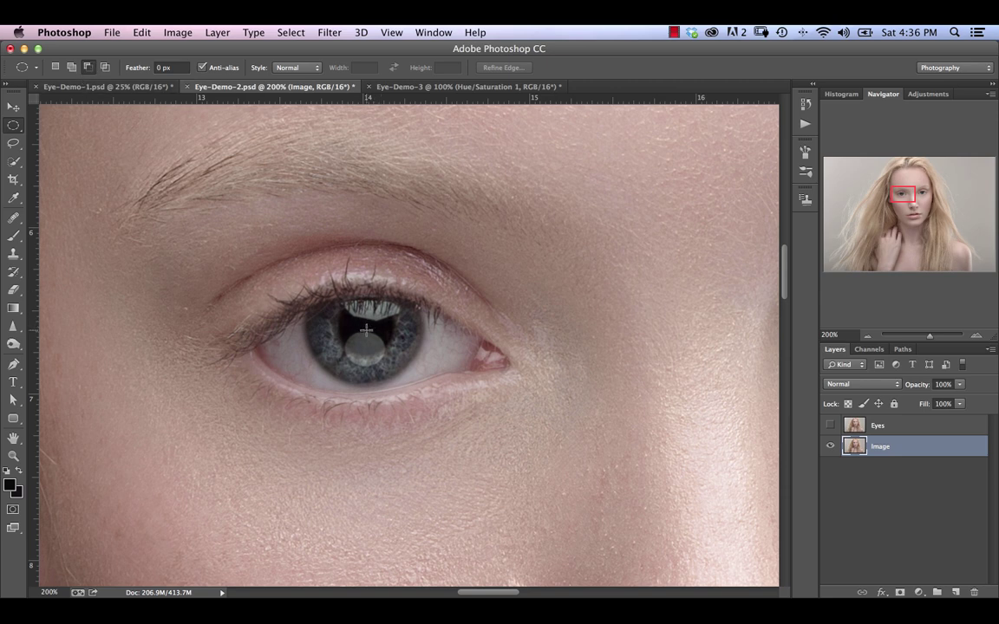
Step: Draw an elliptical selection around the left iris and subtract the part under the upper eyelid
left_click_drag(367, 332, 416, 378)
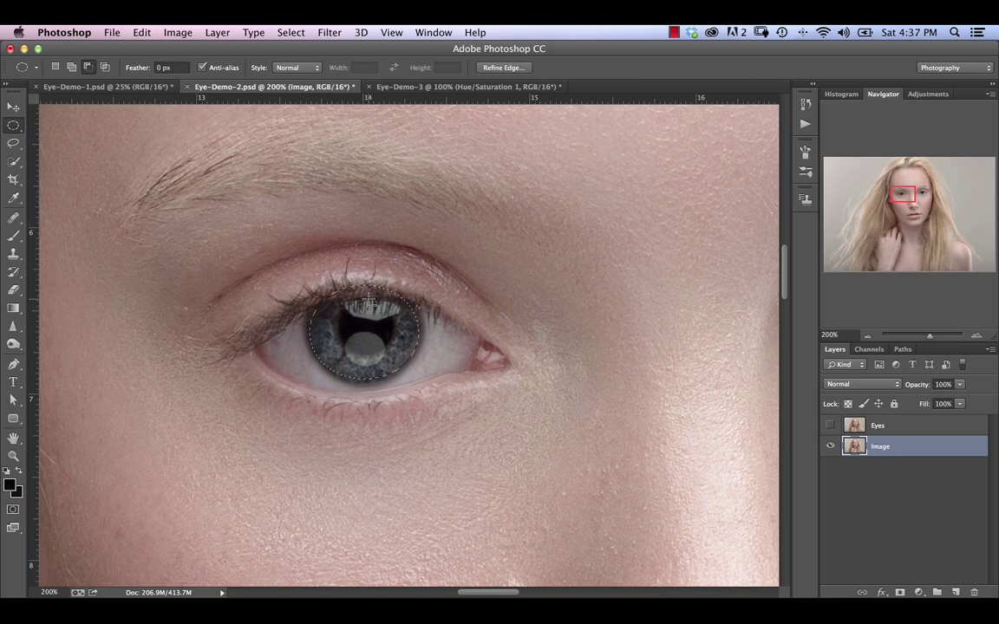
left_click_drag(369, 301, 438, 337)
left_click_drag(393, 302, 391, 330)
Step: Blur the left iris quick mask with an 8.0-pixel Gaussian Blur and return to the selection
key("q")
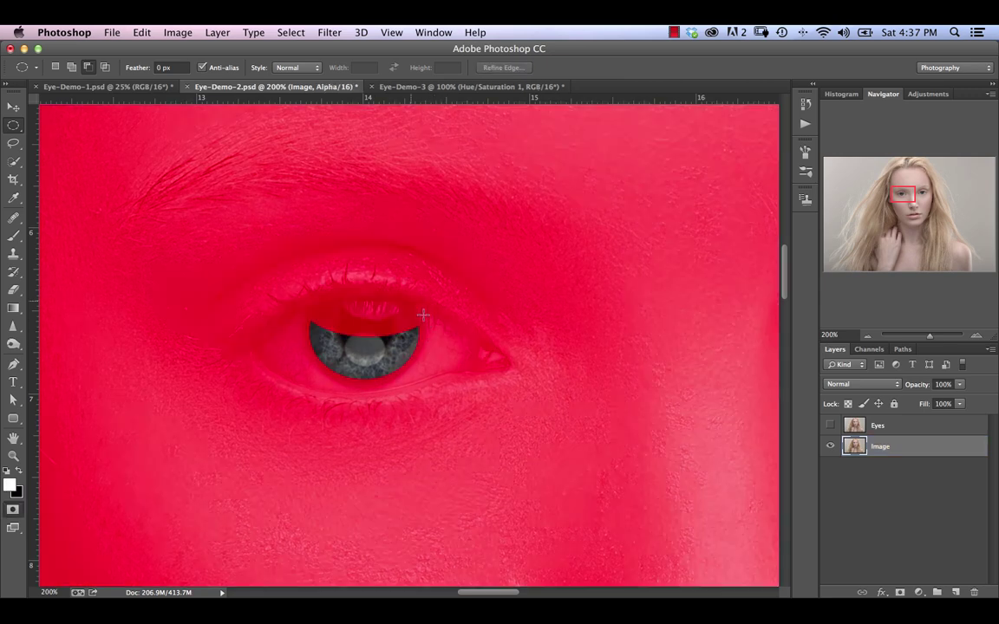
left_click(329, 32)
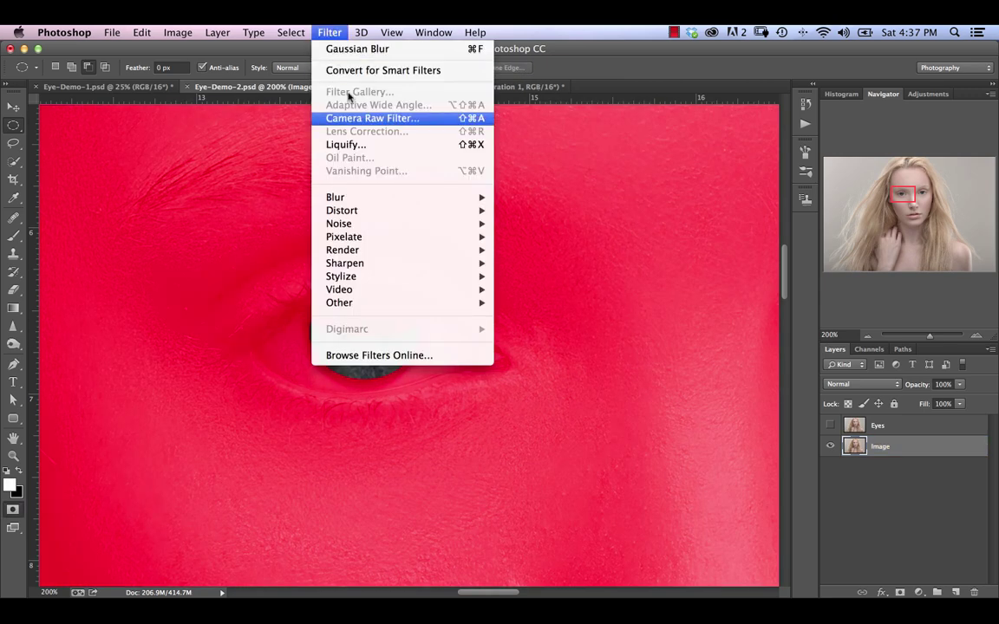
mouse_move(433, 197)
left_click(542, 298)
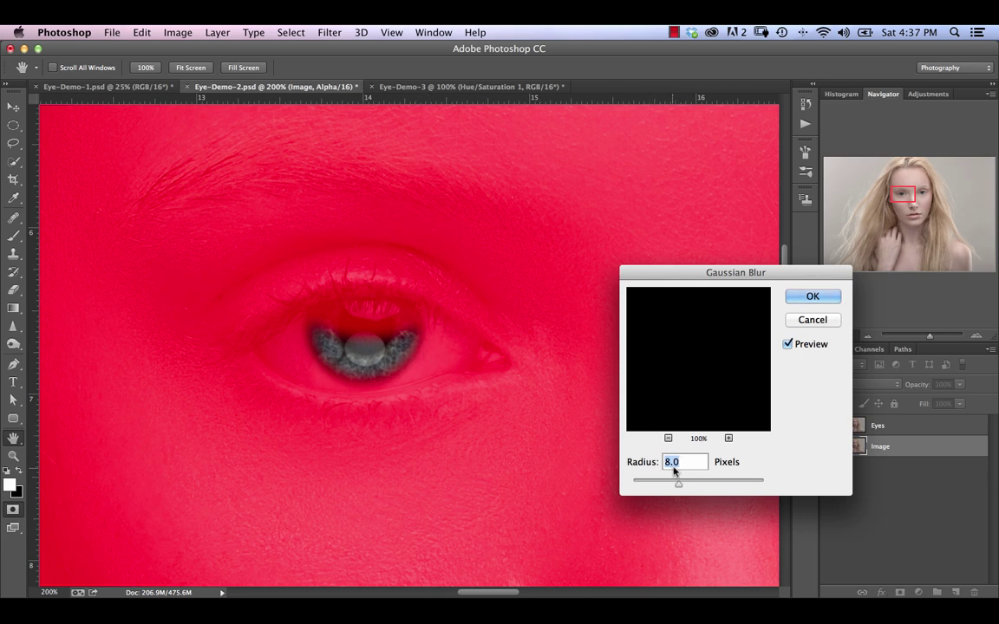
left_click(813, 297)
key("super+2")
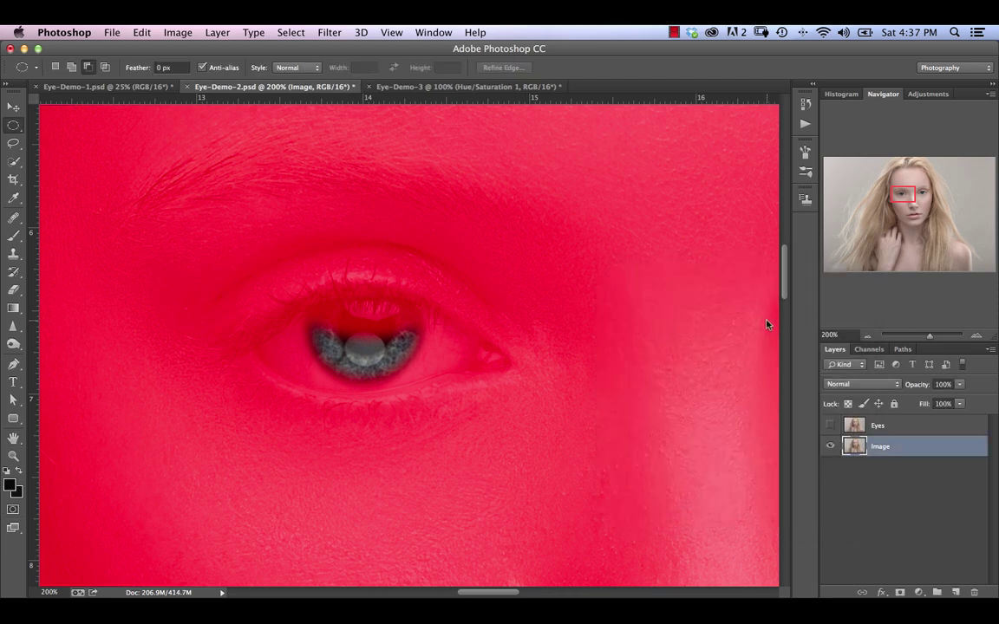
Step: Add a masked Curves 1 layer lifting input 109 to output 145 on the left iris
left_click(919, 592)
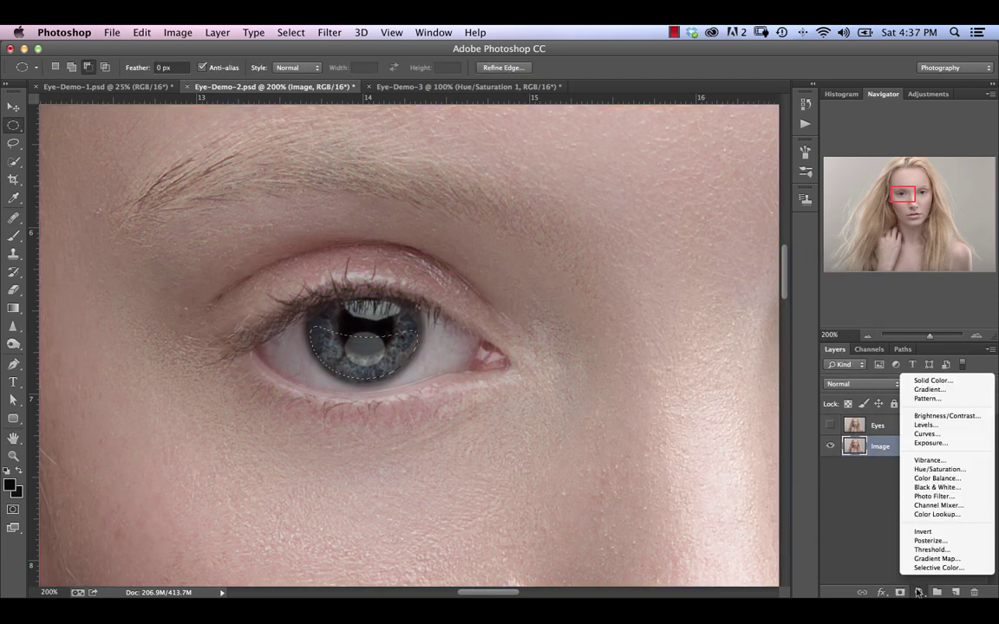
left_click(935, 434)
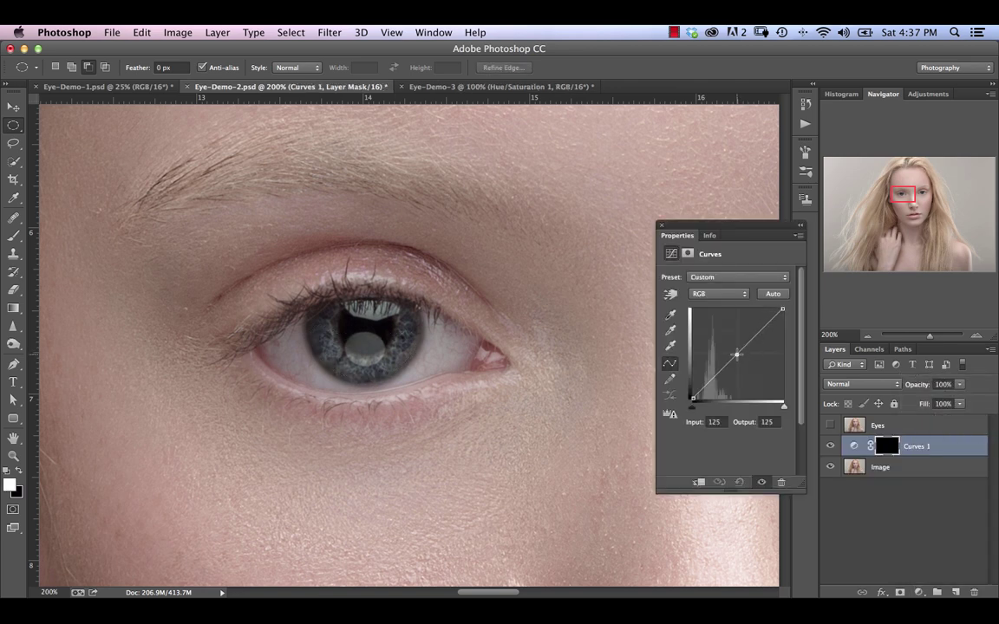
left_click_drag(736, 353, 731, 346)
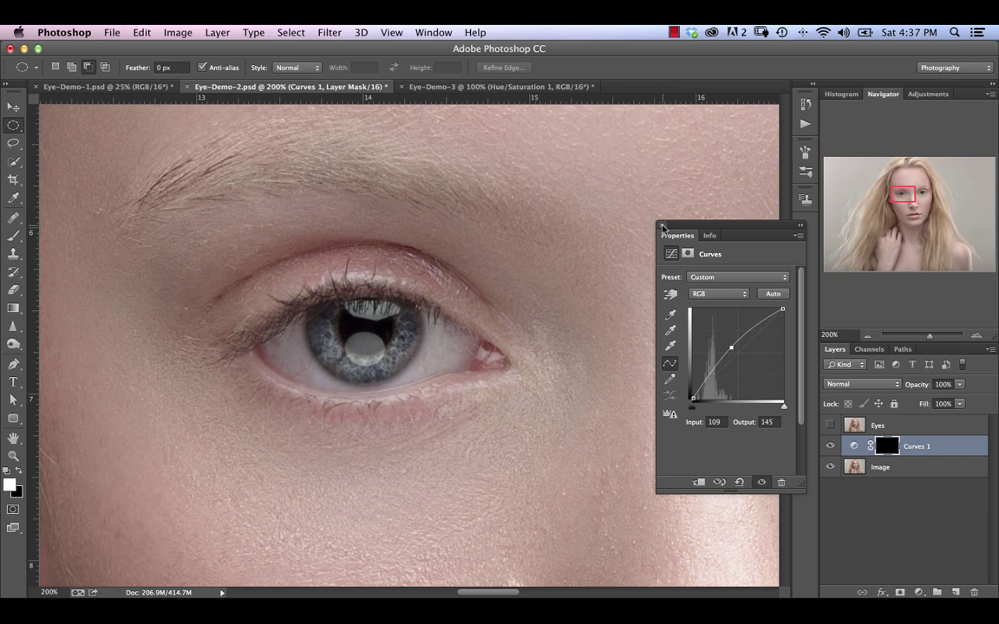
left_click(661, 228)
left_click_drag(901, 194, 917, 196)
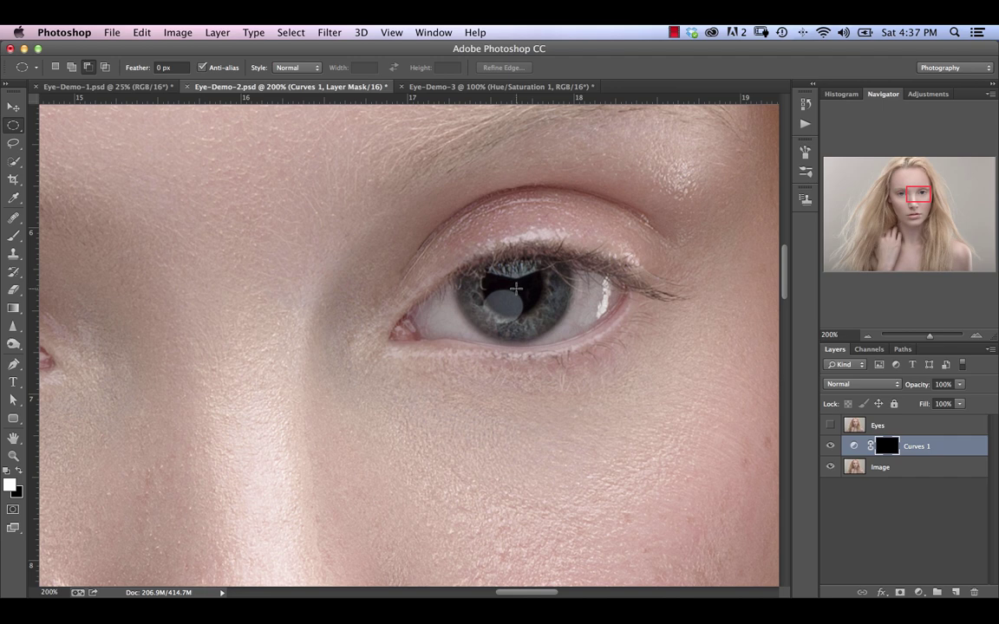
Step: Select the right iris minus its upper lid and rotate the selection -6.59° to fit
left_click_drag(515, 288, 569, 338)
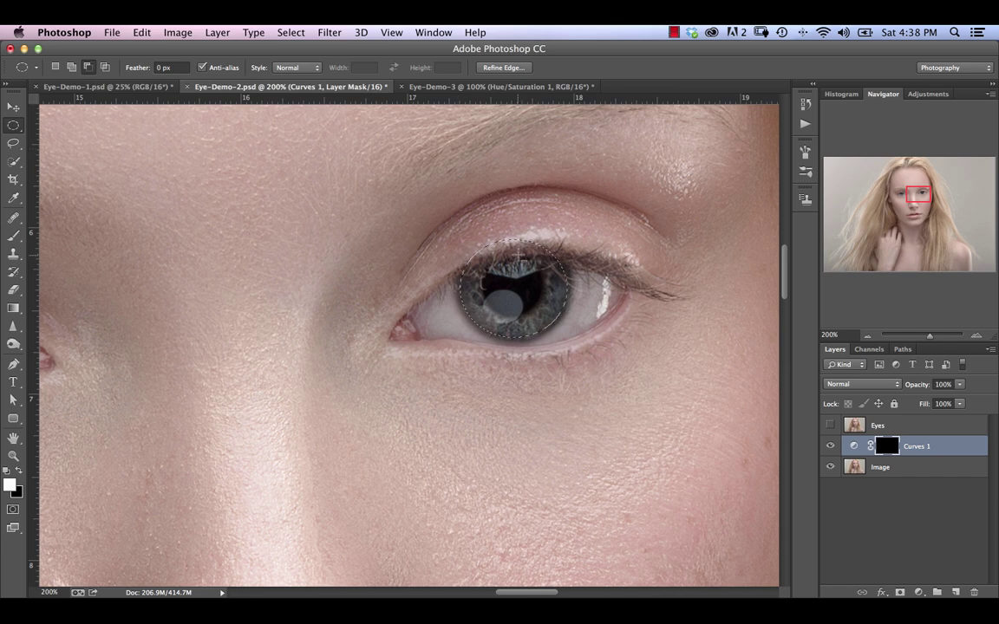
left_click_drag(515, 255, 594, 302)
right_click(561, 309)
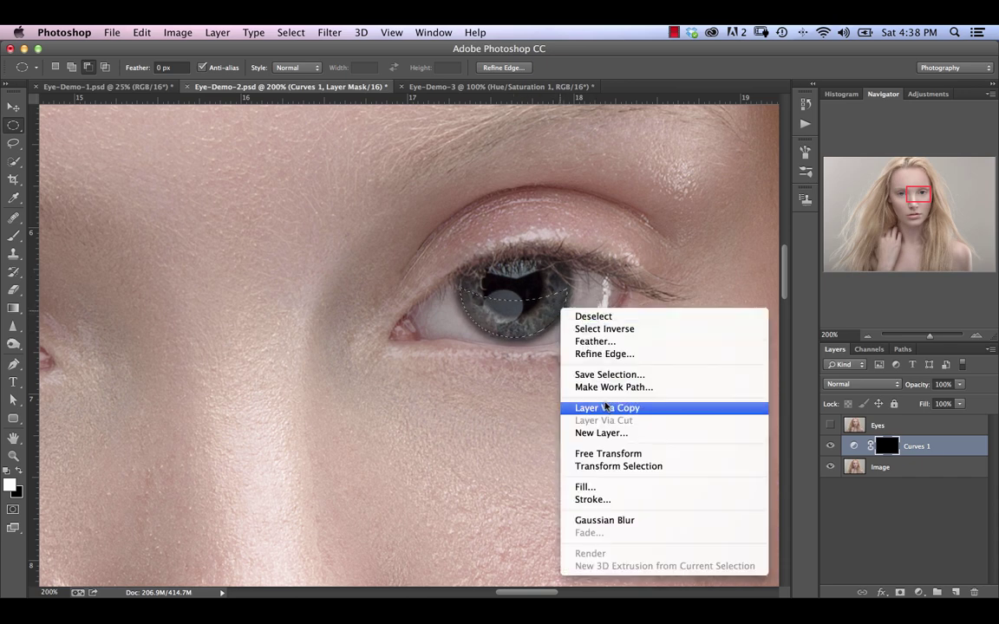
left_click(600, 467)
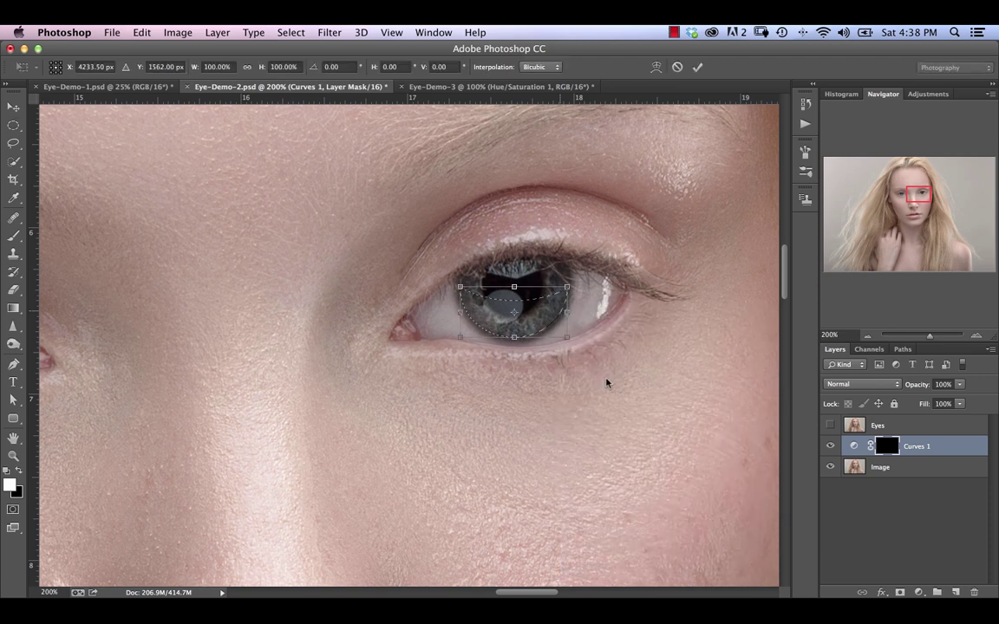
mouse_move(590, 320)
left_mouse_down()
mouse_move(595, 299)
mouse_move(591, 319)
left_mouse_up()
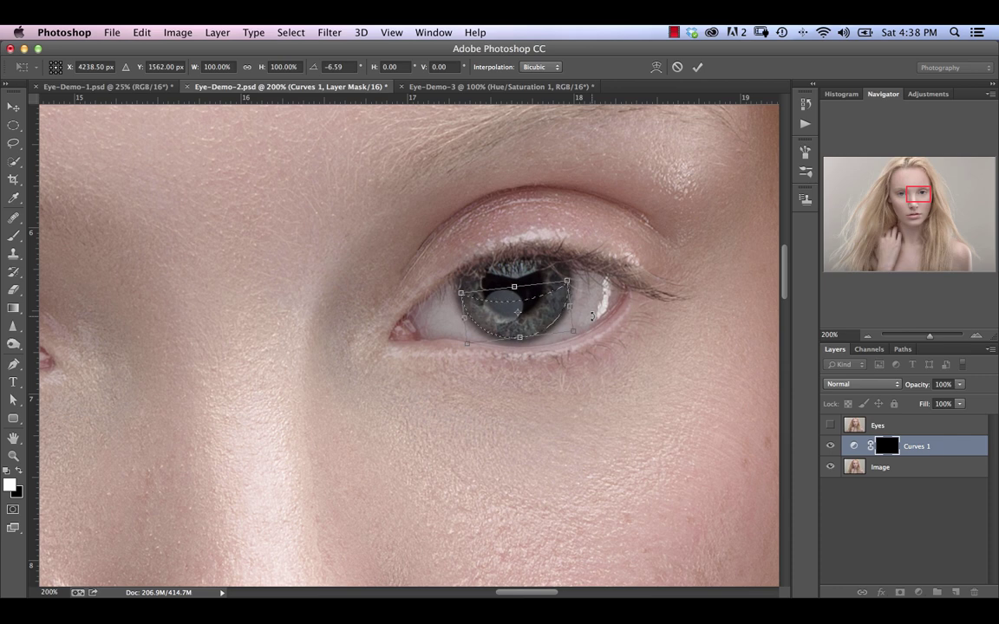
key("Return")
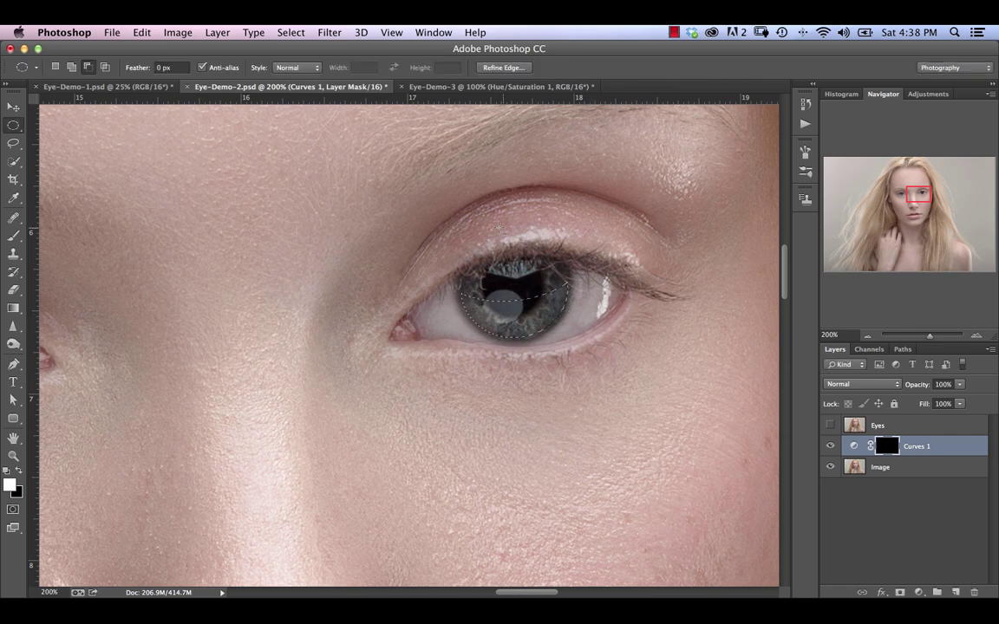
Step: Reapply the Gaussian Blur to the right iris quick mask, then target the Curves 1 mask
key("q")
left_click(331, 33)
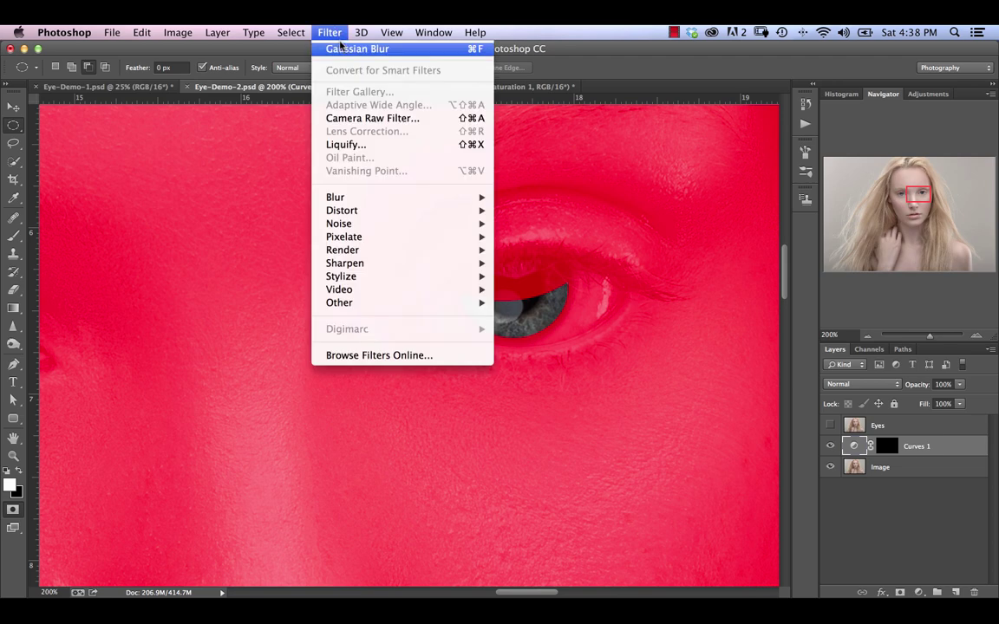
left_click(341, 51)
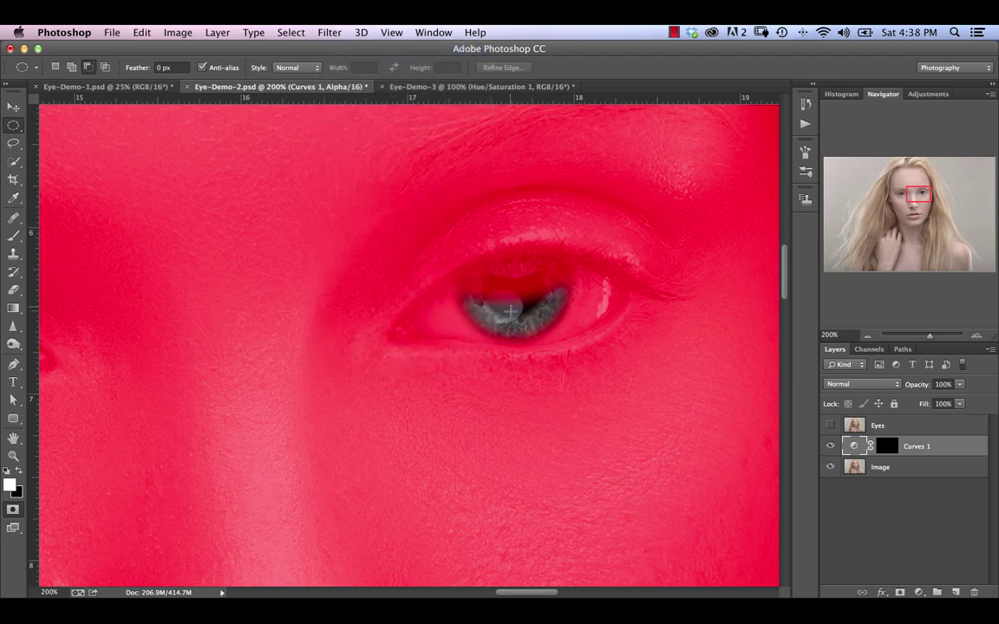
key("q")
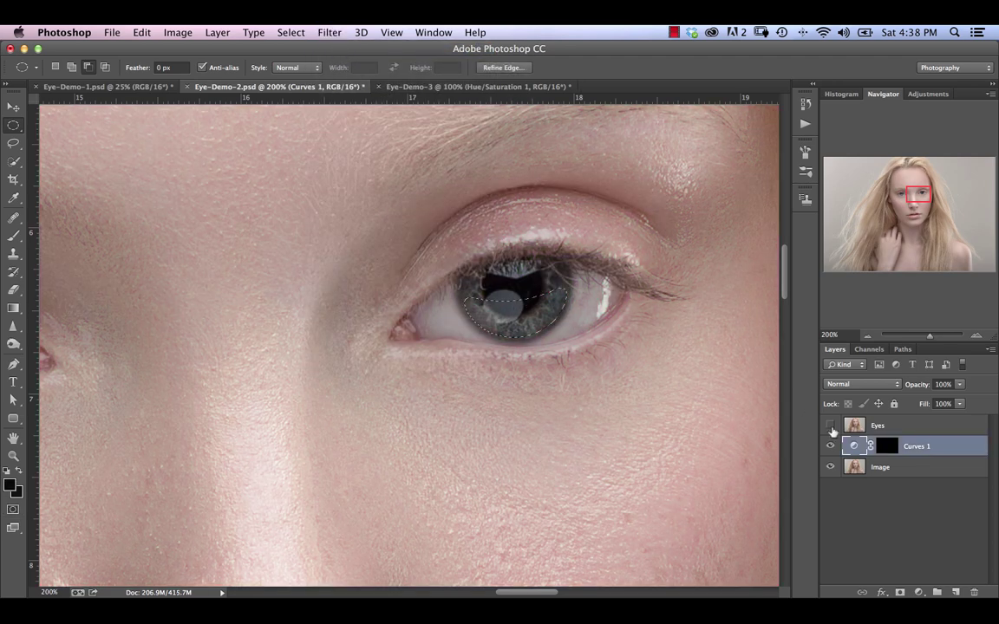
left_click(886, 448)
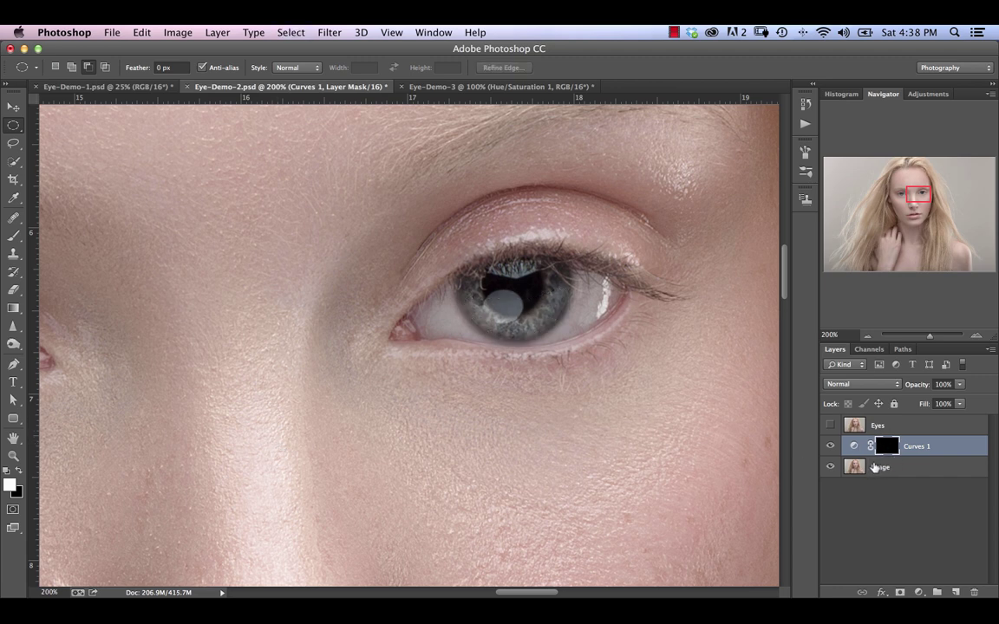
Step: Compare the face with Curves 1 off and on, then zoom to 200% on the left eye and nose
left_click_drag(922, 195, 915, 195)
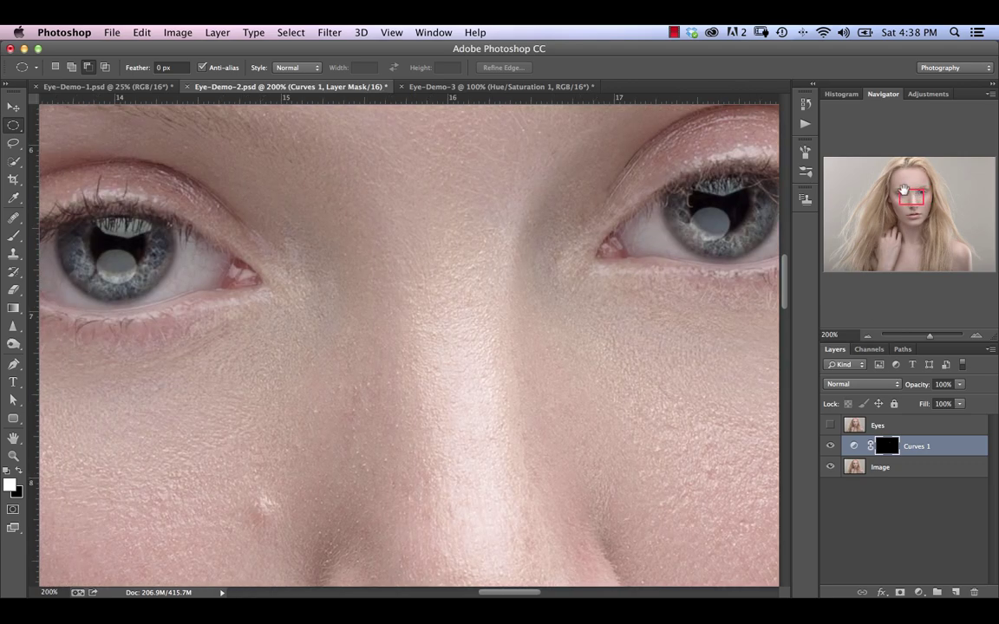
key("super+minus")
key("super+minus")
key("super+minus")
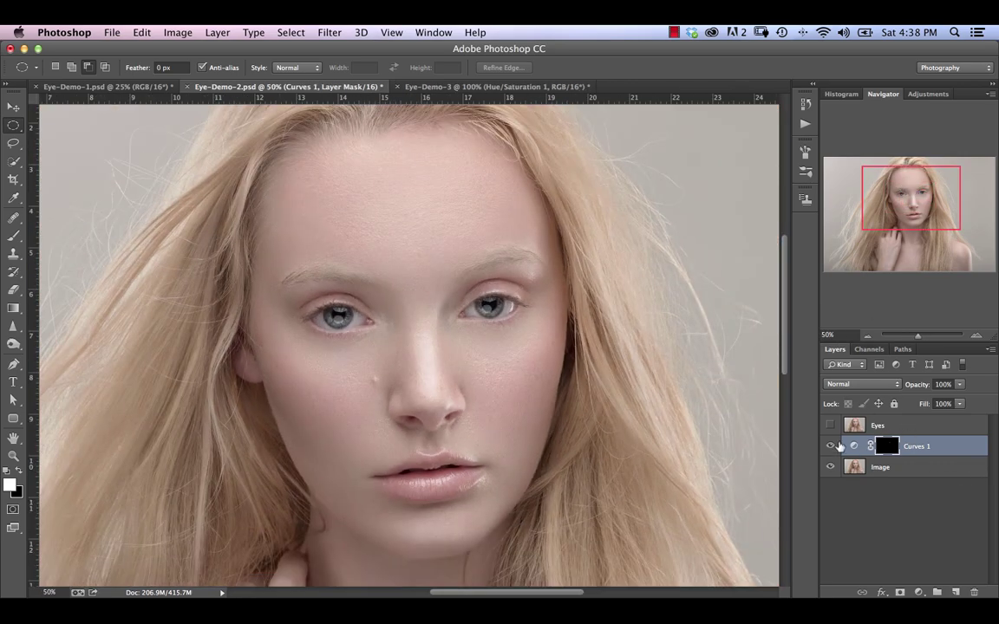
left_click(830, 446)
left_click(831, 446)
key("super+plus")
key("super+plus")
key("super+plus")
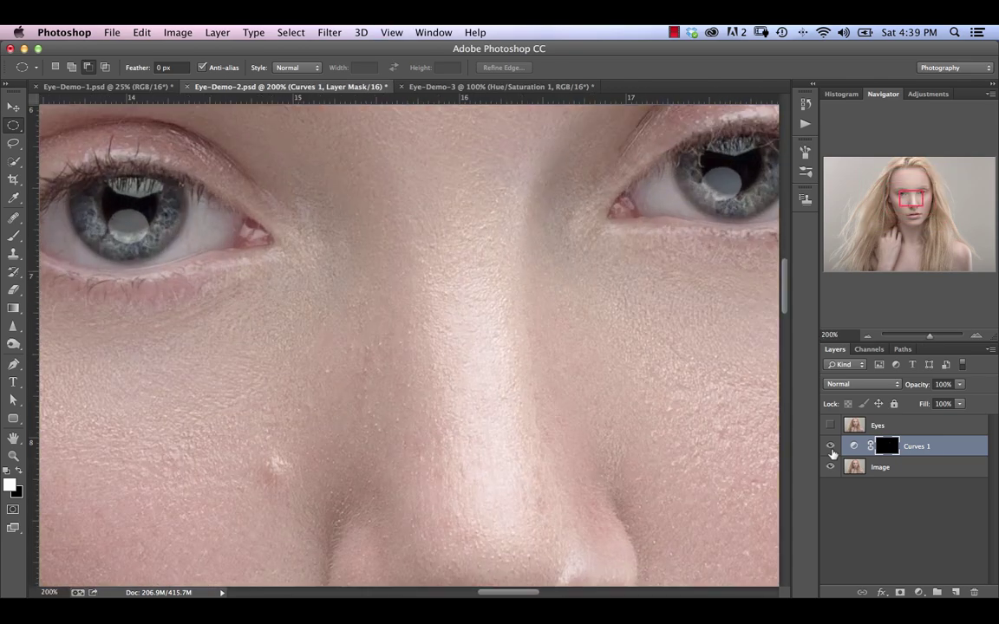
left_click_drag(908, 206, 905, 212)
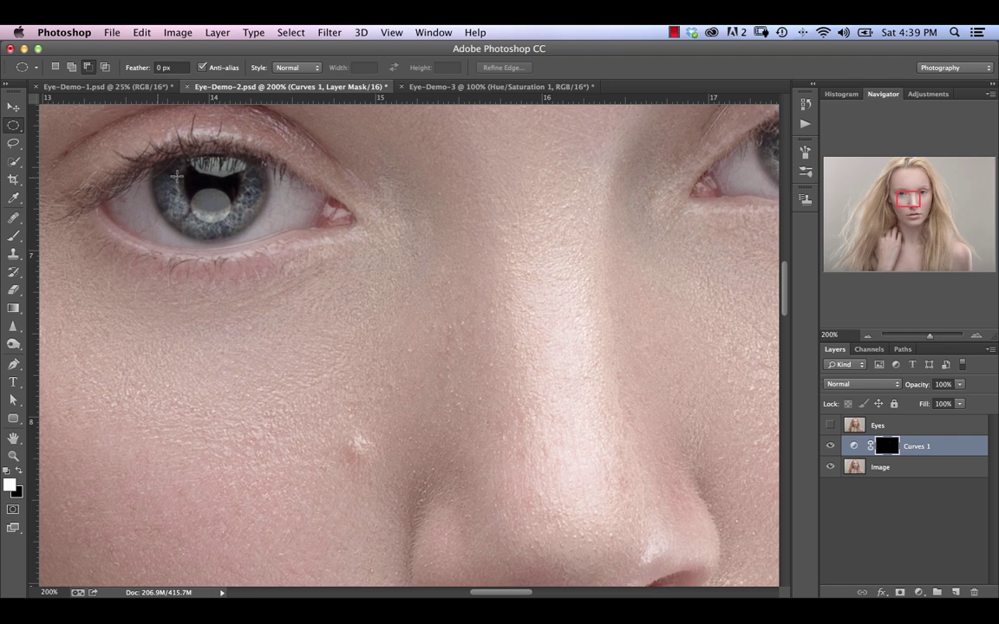
Step: Set up a soft-edged 15-pixel Brush at 5% flow with lowered hardness
left_click(14, 237)
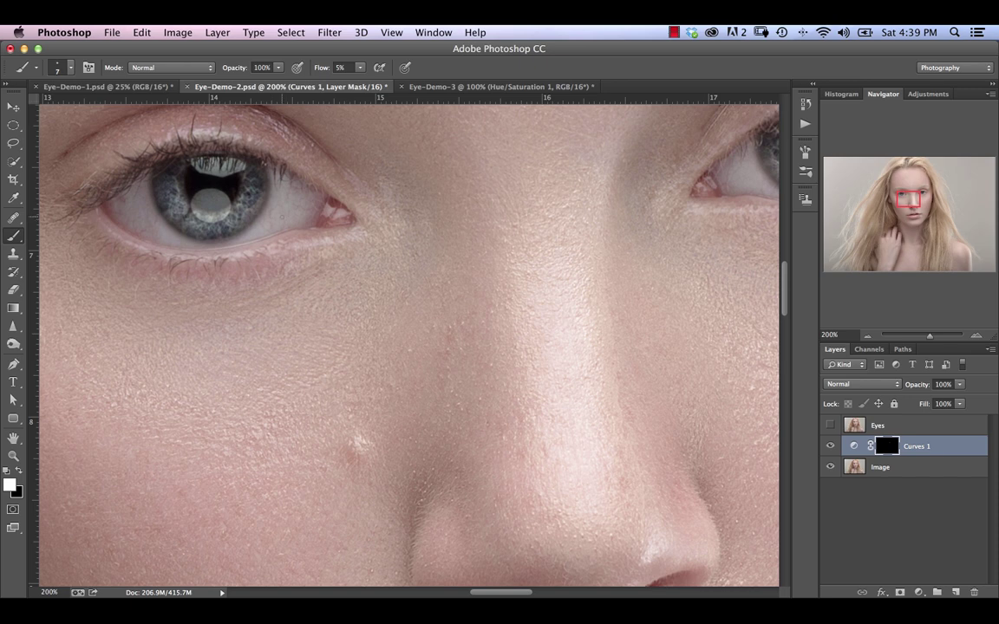
key("bracketright")
key("bracketright")
key("bracketright")
left_click(71, 68)
left_click_drag(104, 146, 70, 131)
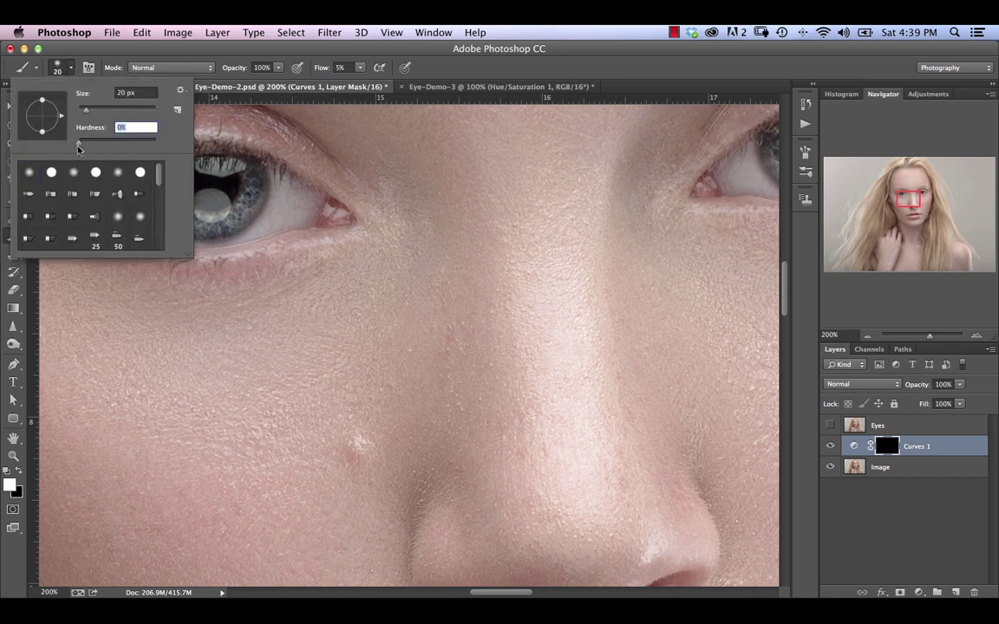
key("Return")
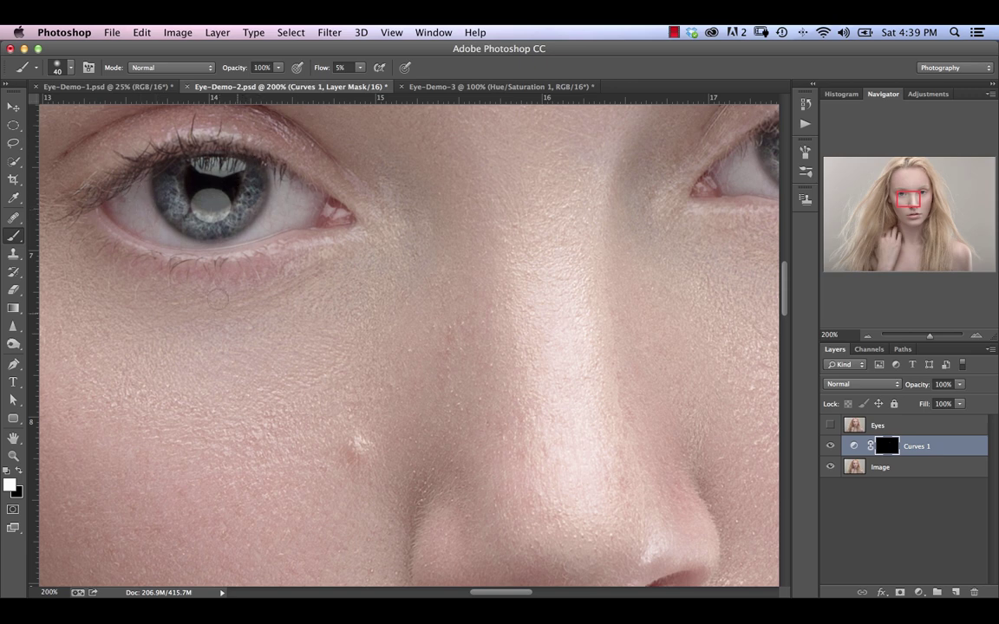
left_click_drag(906, 198, 911, 198)
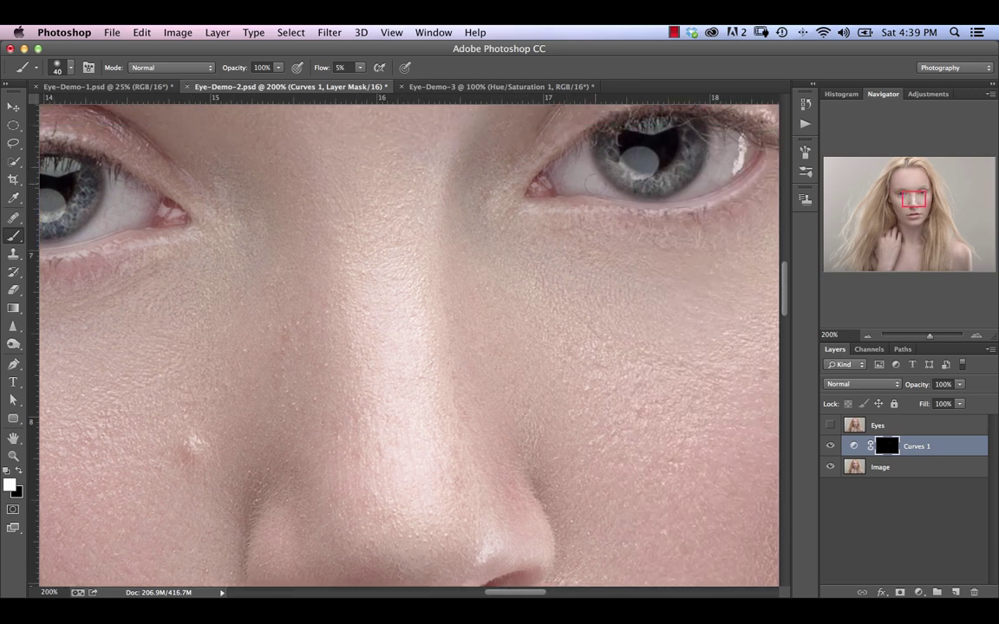
key("bracketleft")
key("bracketleft")
key("bracketleft")
Step: Compare the eyes by toggling Curves 1 several times, and make black the foreground colour
key("super+minus")
key("super+minus")
key("super+minus")
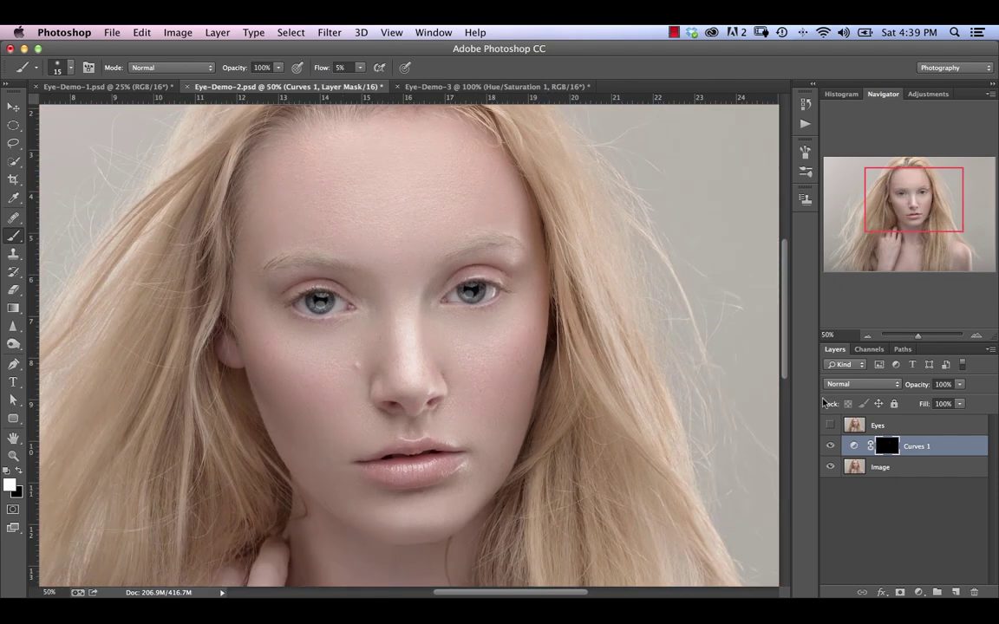
left_click(830, 446)
left_click(829, 454)
left_click(831, 449)
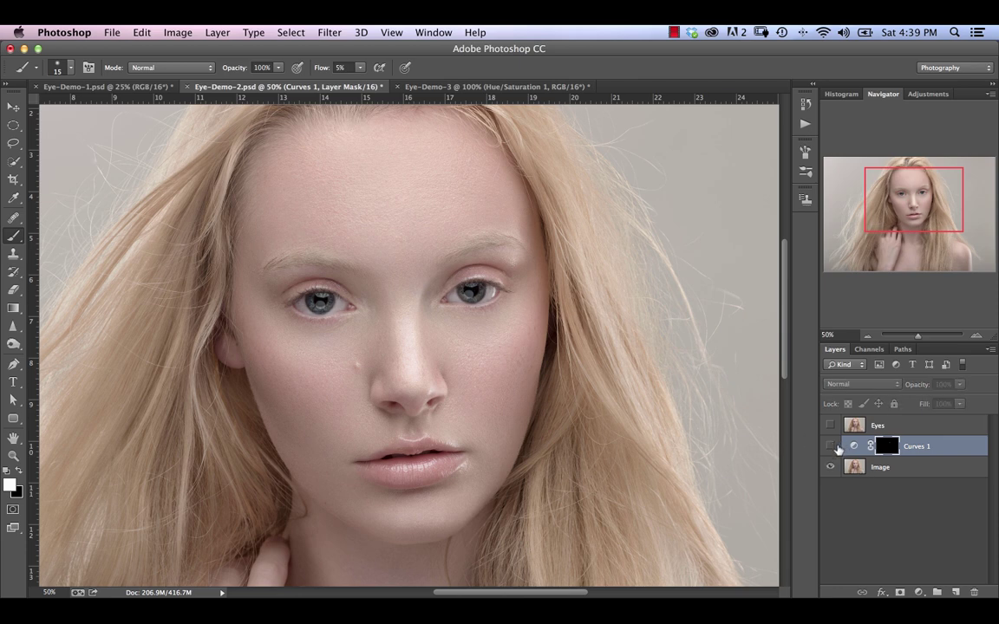
left_click(831, 448)
left_click(831, 448)
left_click(830, 446)
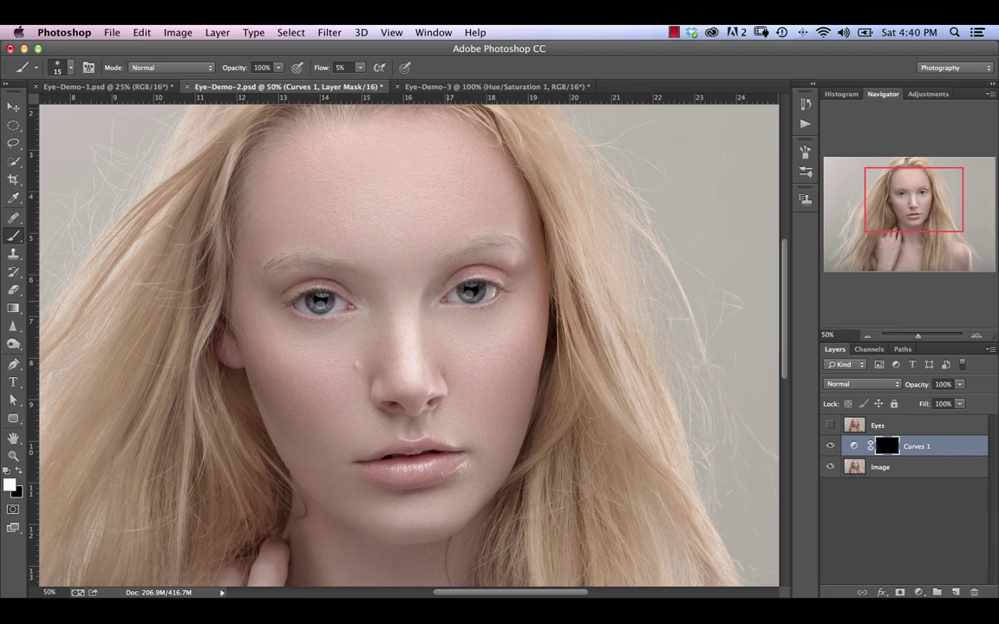
key("x")
Step: Zoom to 100% on the eyes and leave Curves 1 hidden
left_click(830, 445)
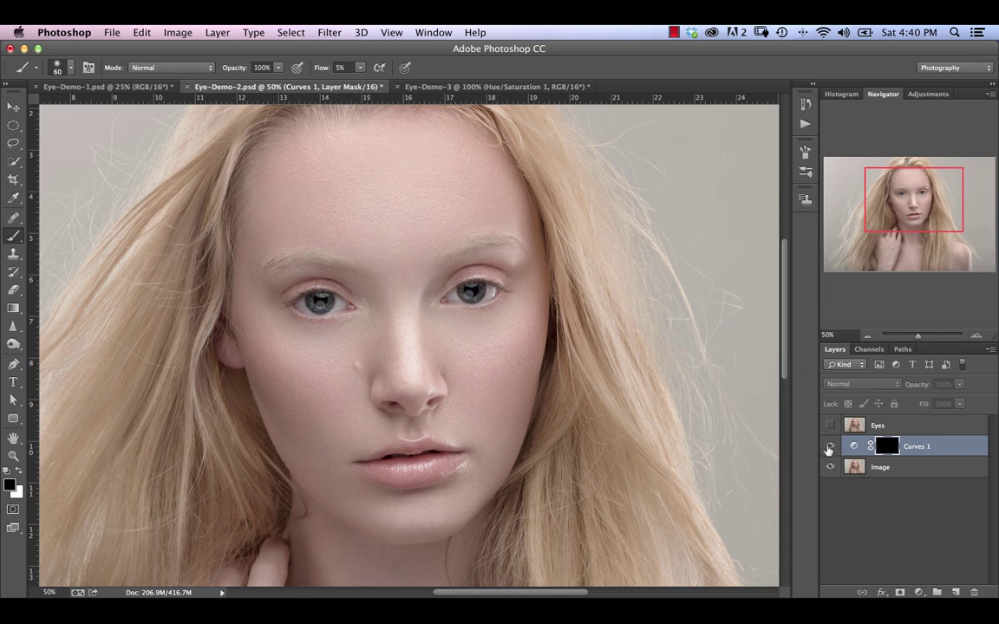
left_click(829, 445)
key("super+equal")
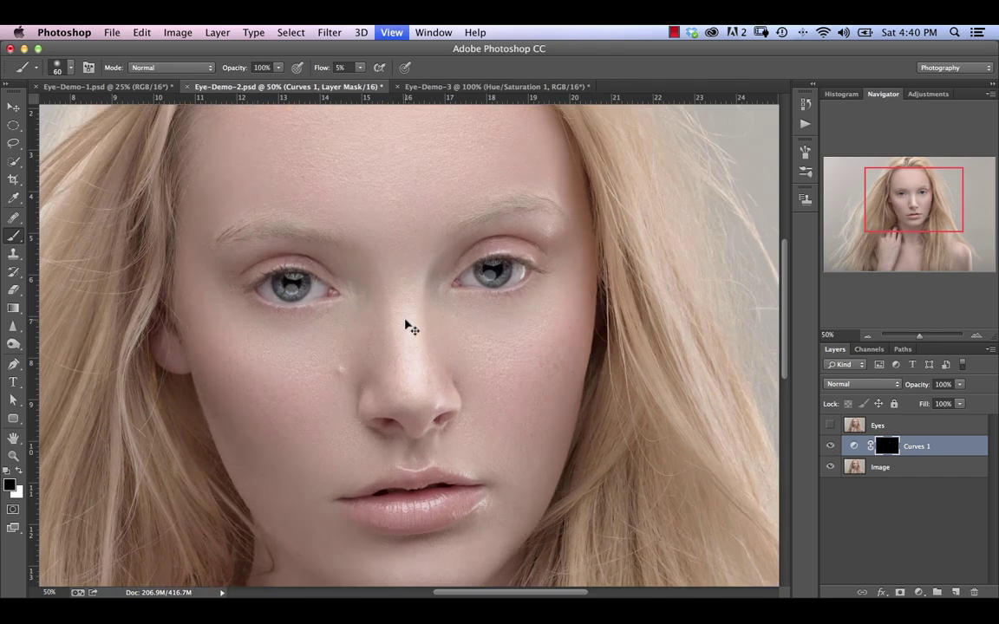
key("super+equal")
left_click_drag(908, 220, 906, 215)
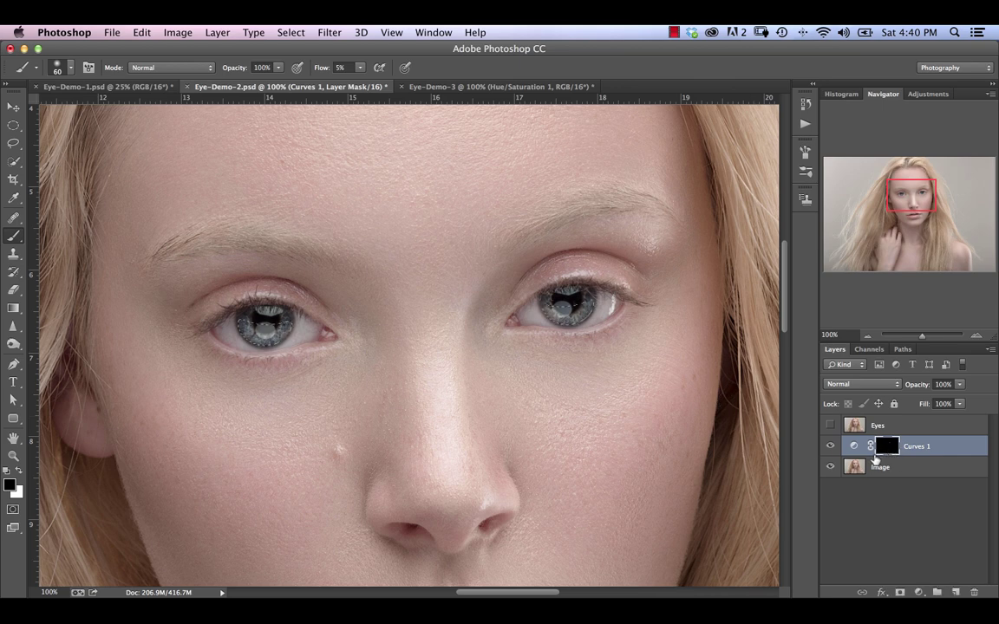
left_click(830, 468, "alt")
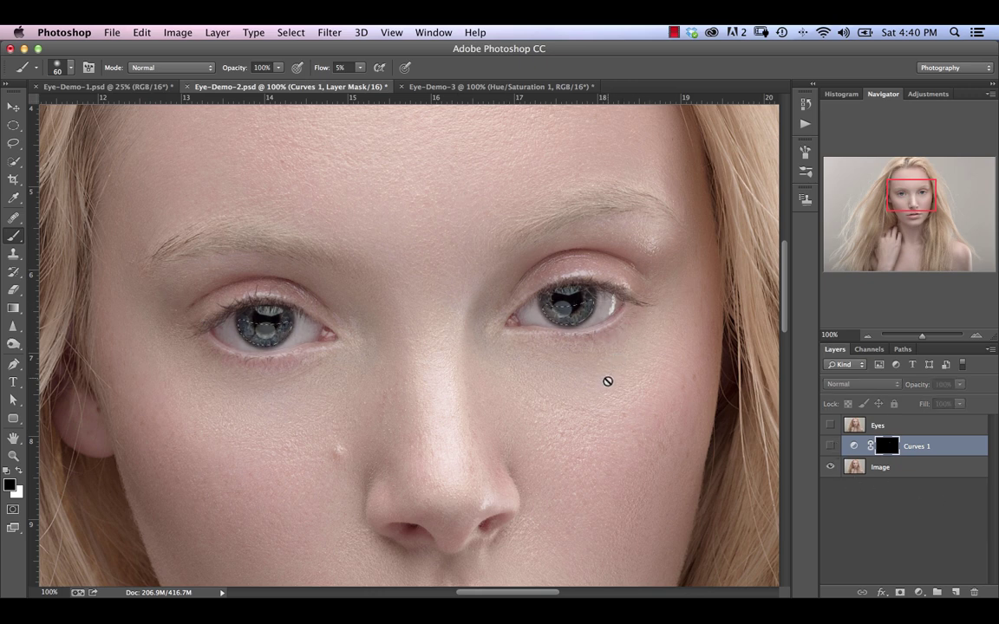
Step: Add an Exposure 1 adjustment layer with exposure raised to +1.02
left_click(918, 592)
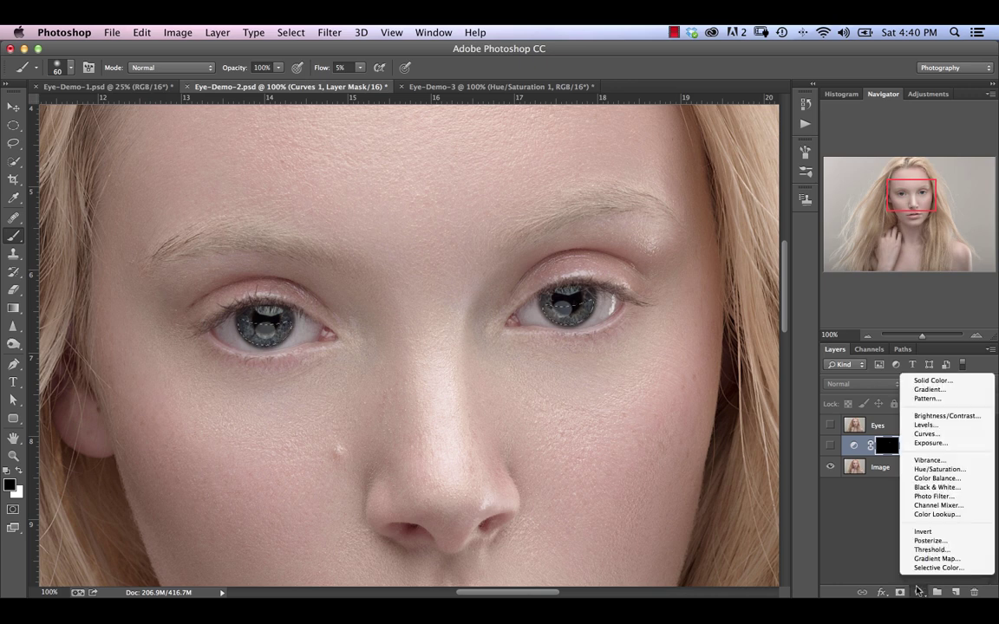
left_click(935, 446)
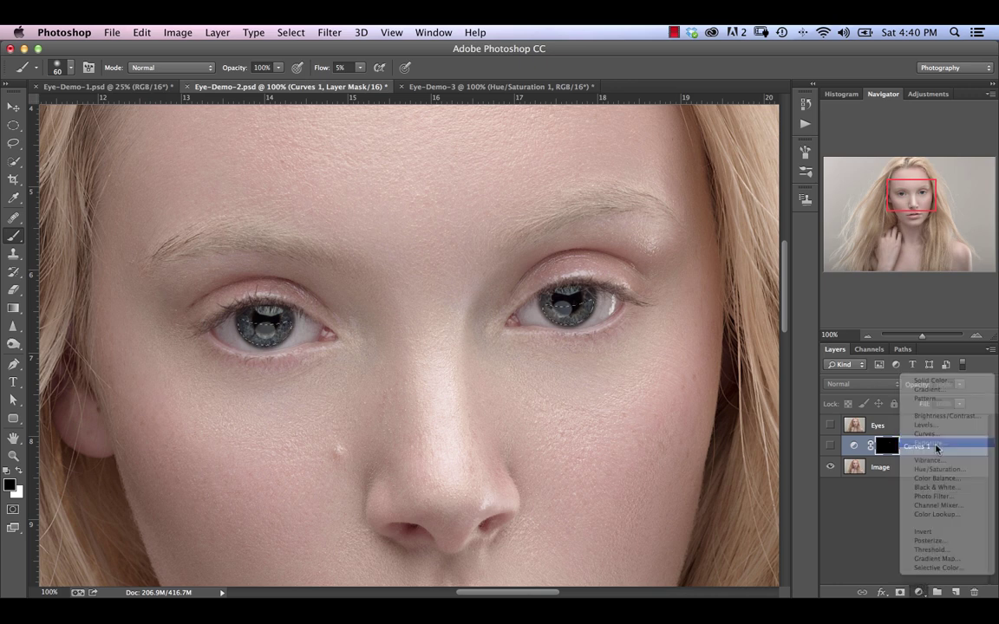
left_click_drag(725, 312, 735, 310)
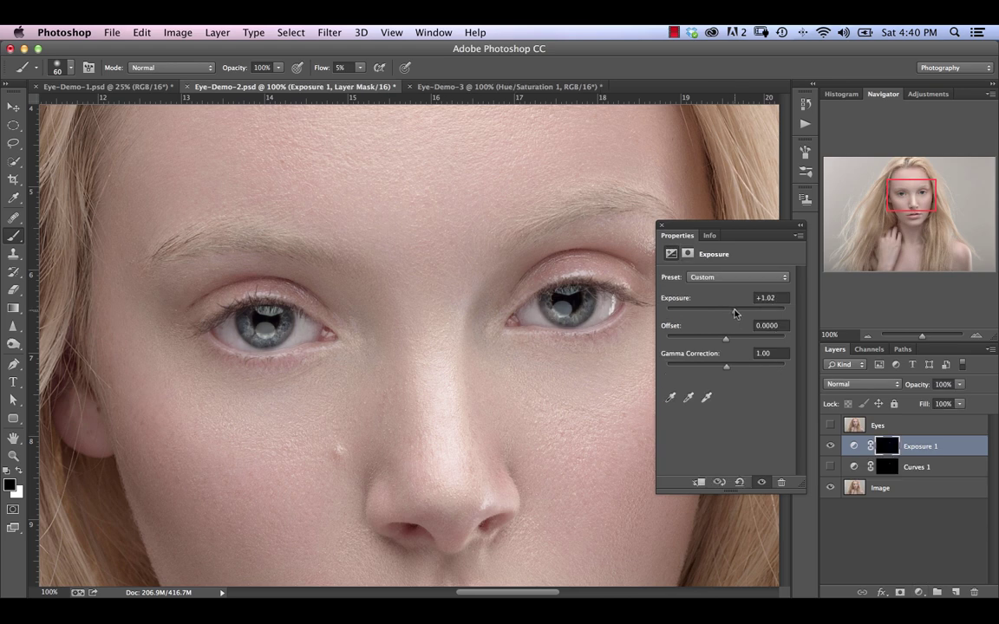
left_click_drag(726, 367, 729, 370)
Step: Toggle Exposure 1 and Curves 1 on and off to compare the irises, leaving both hidden
left_click(662, 228)
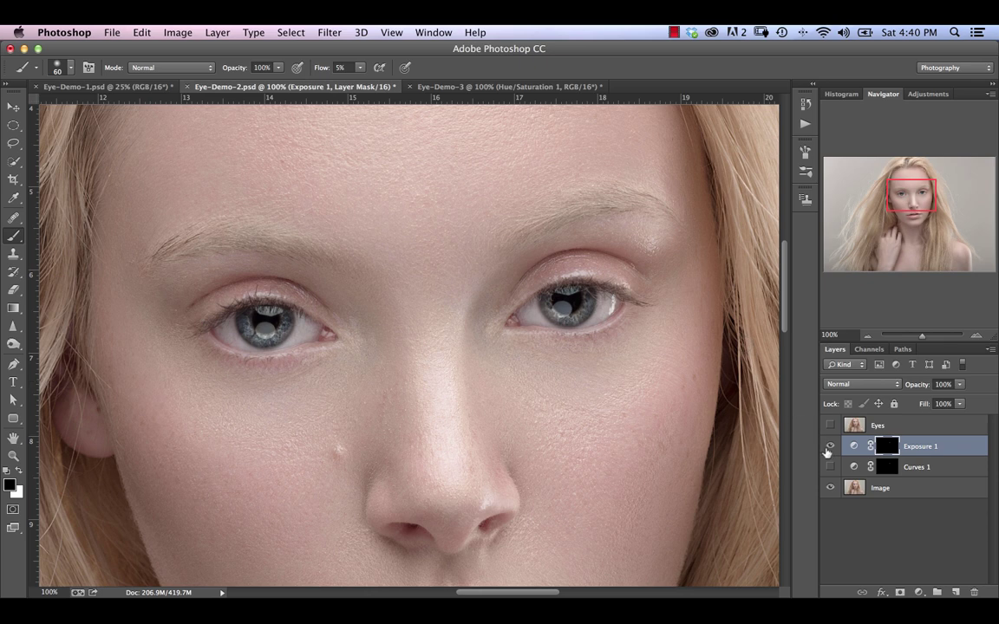
left_click(830, 446)
left_click(829, 467)
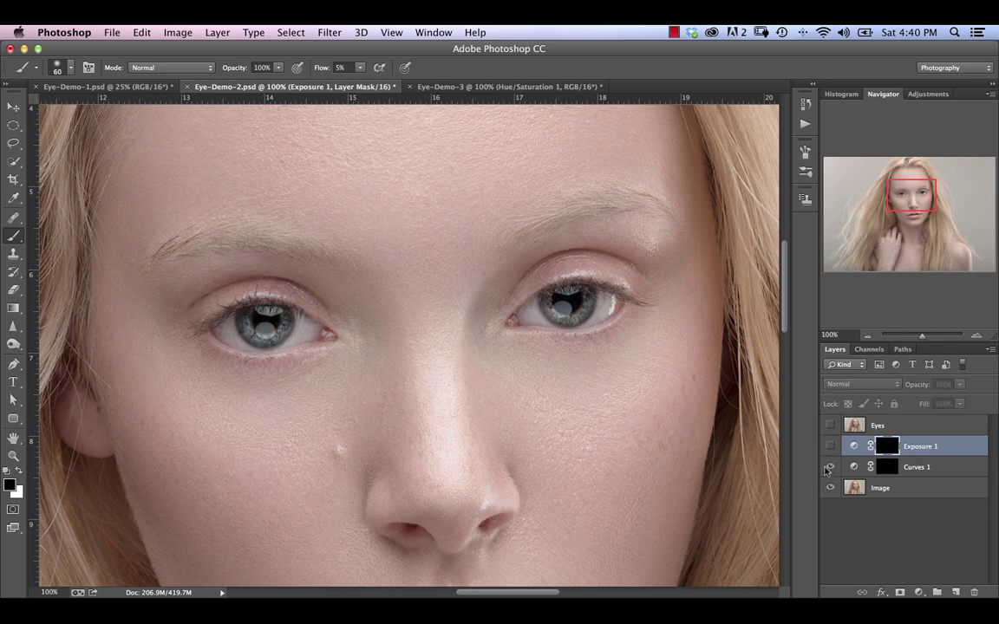
left_click(829, 467)
left_click(829, 445)
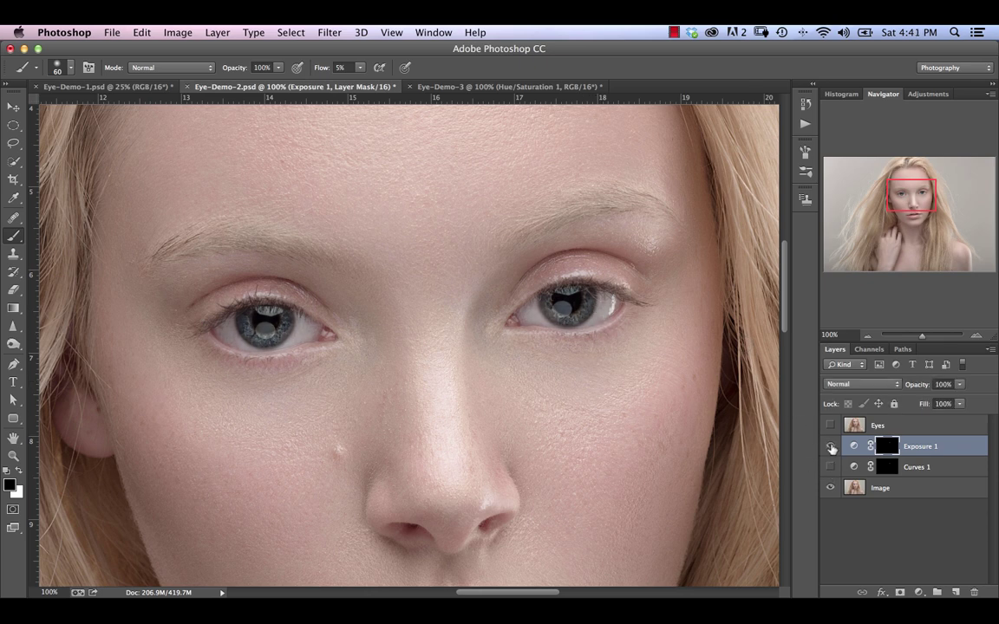
left_click(830, 445)
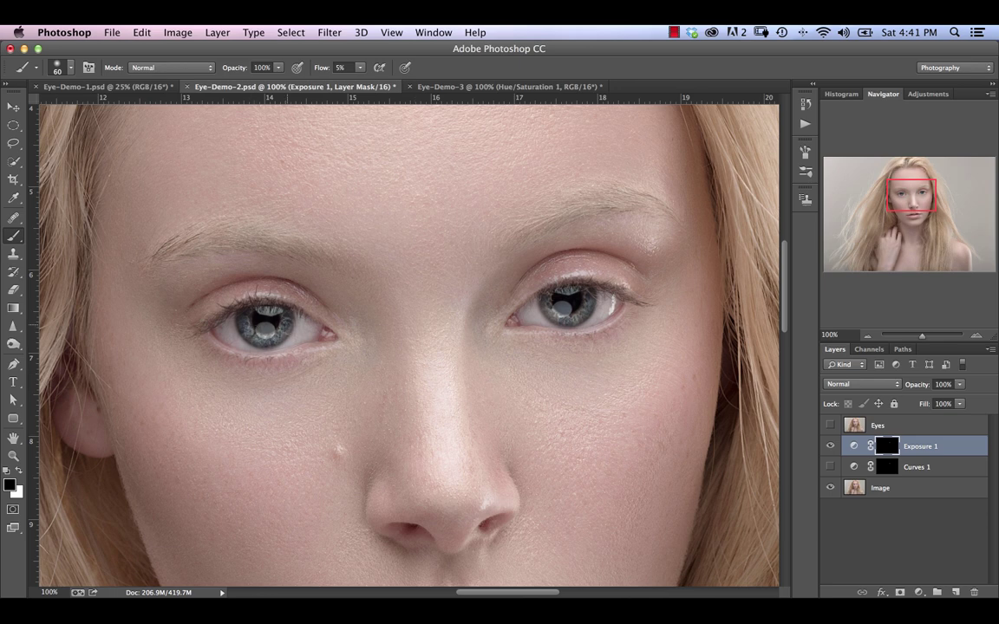
left_click(830, 446)
left_click(830, 447)
left_click(830, 448)
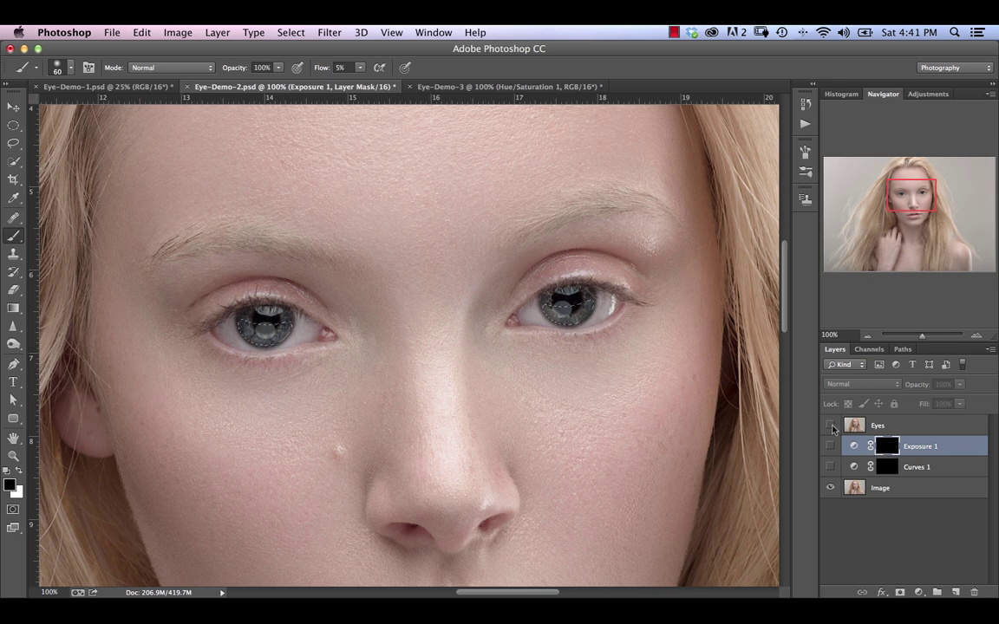
Step: Add a Brightness/Contrast 1 layer above Exposure 1 with brightness 58 and contrast 15
left_click(918, 592)
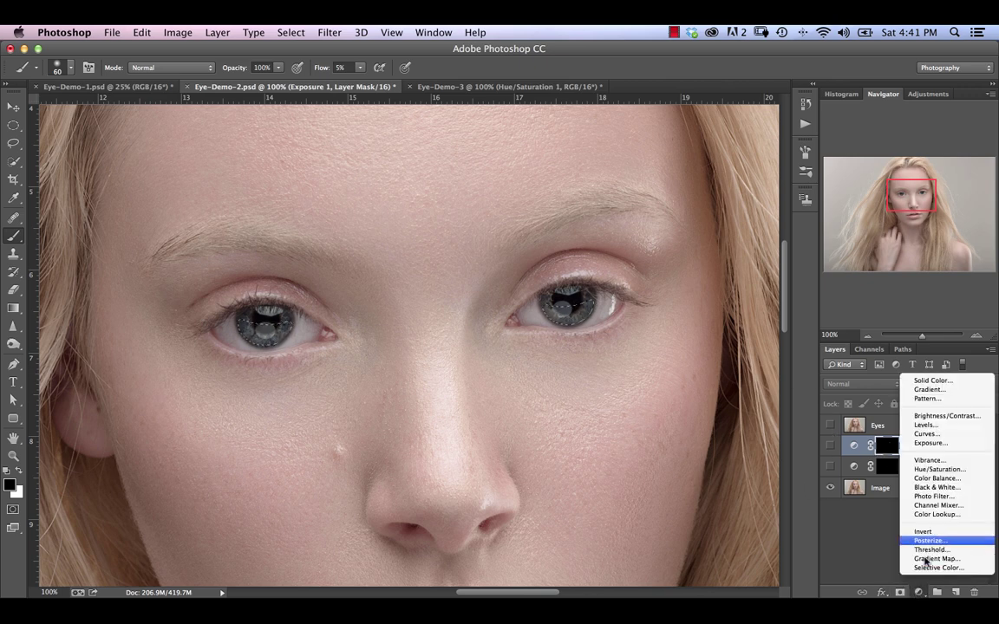
left_click(943, 417)
left_click_drag(727, 315, 747, 312)
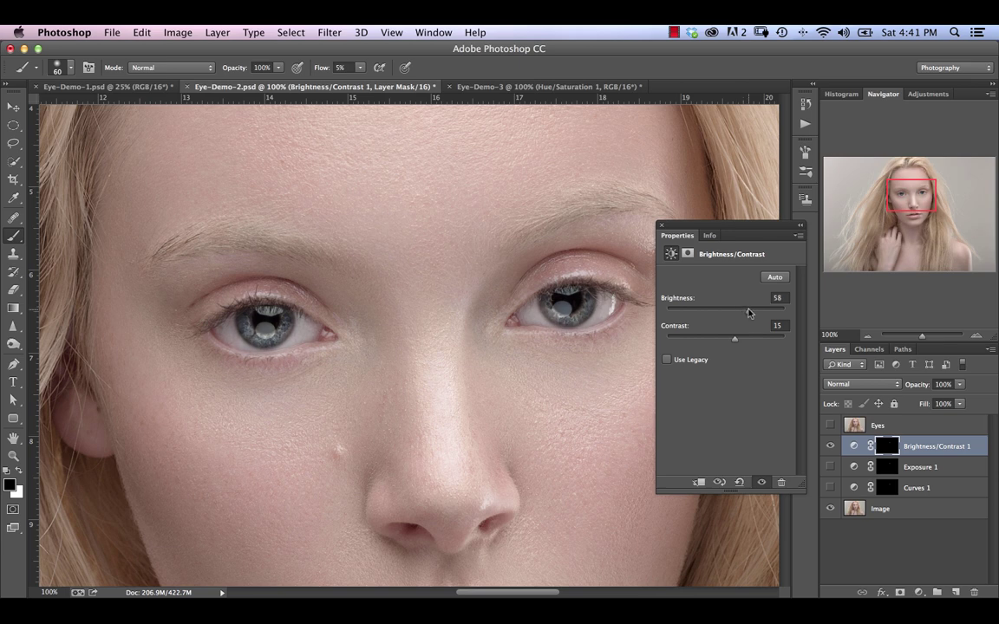
Step: Hide Brightness/Contrast 1 and compare the irises with Exposure 1 switched on and off
left_click(805, 471)
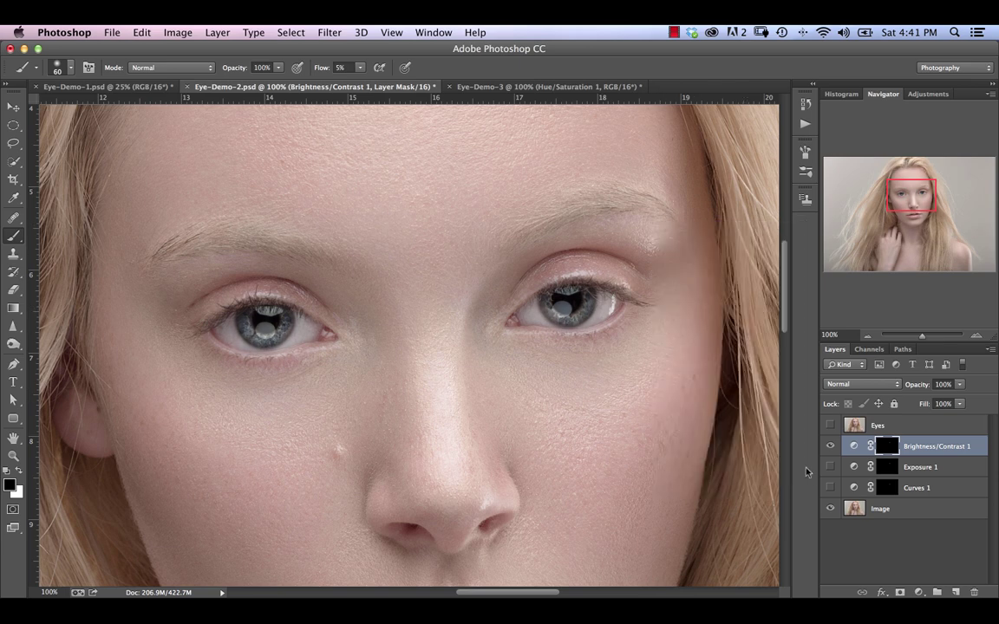
left_click(829, 445)
left_click(830, 466)
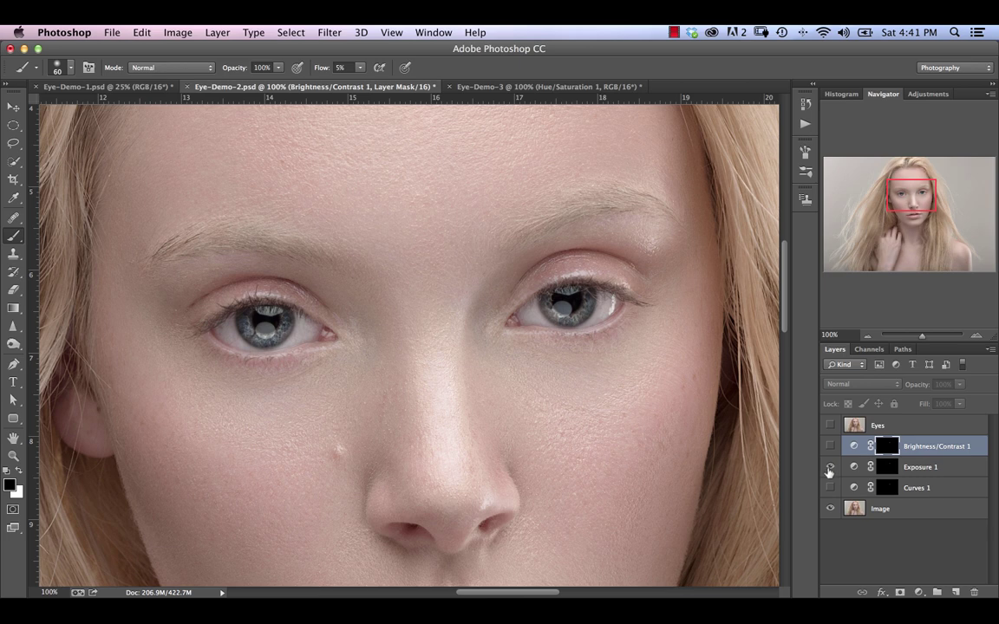
left_click(829, 467)
left_click(830, 467)
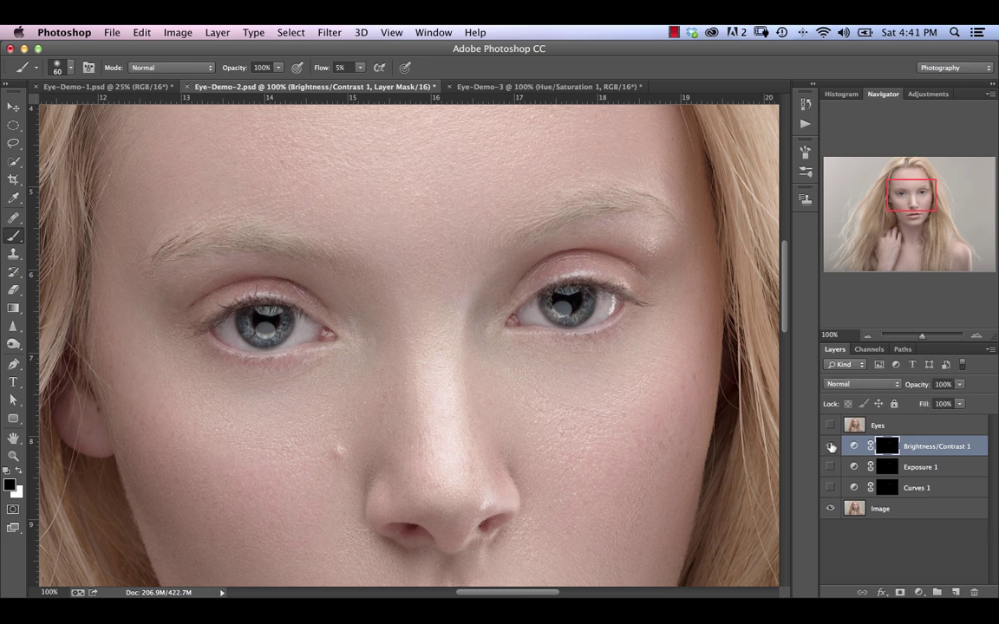
left_click(830, 468)
left_click(830, 467)
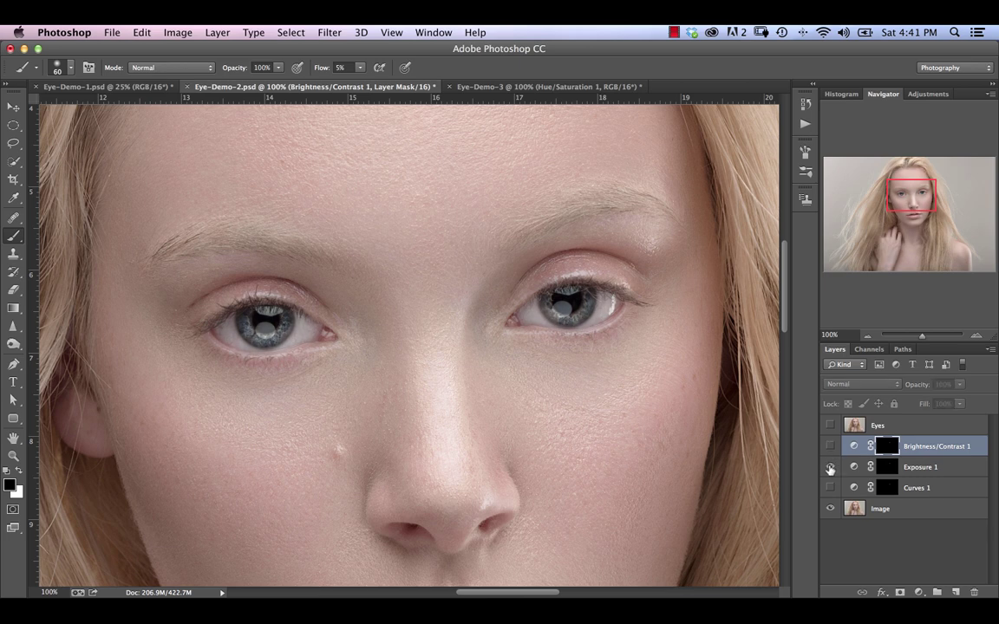
left_click(829, 467)
Step: Compare Curves 1 against Exposure 1, ending with only Curves 1 brightening the irises
left_click(830, 488)
left_click(830, 488)
left_click(829, 467)
left_click(829, 468)
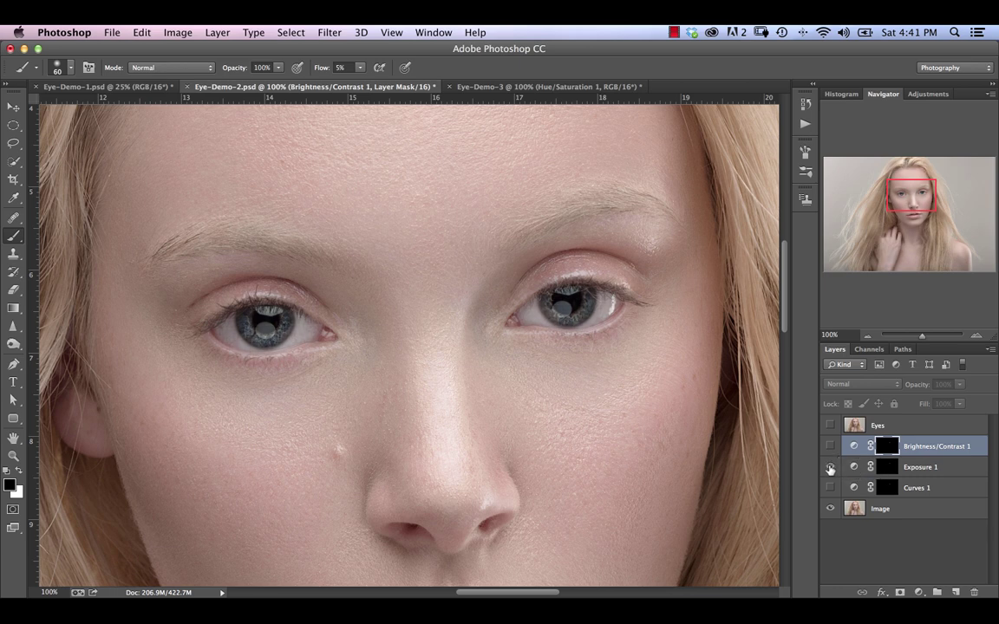
left_click(830, 467)
left_click(830, 467)
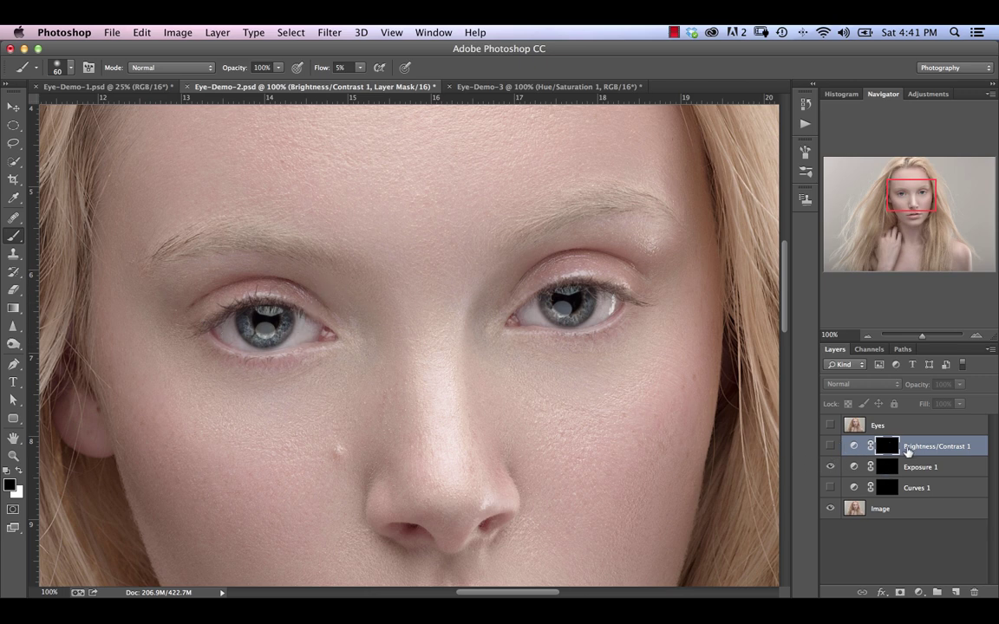
left_click(830, 467)
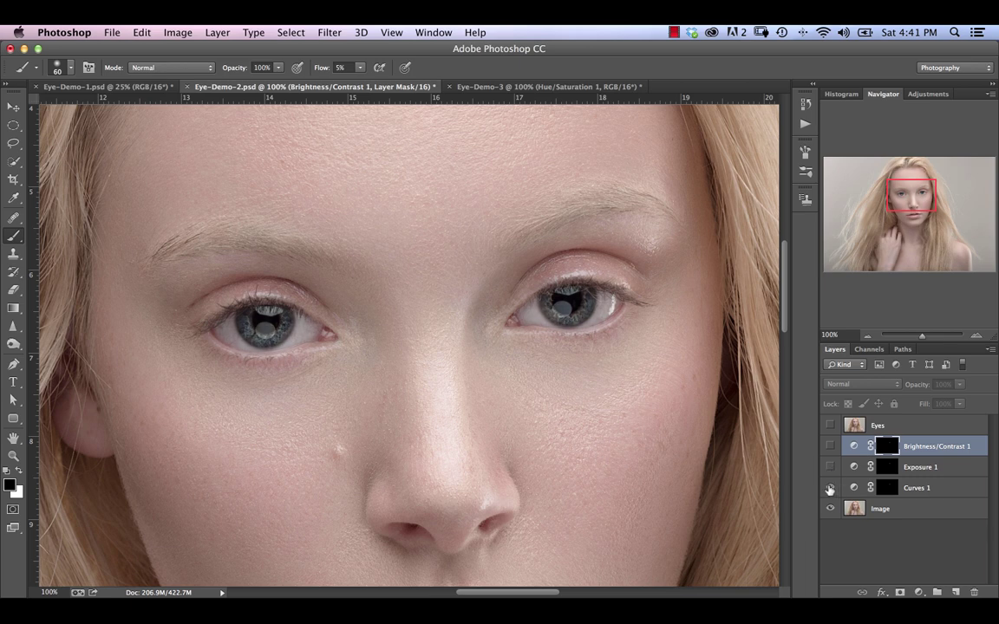
left_click(829, 488)
Step: Run the Curves Dodge Burn action on the Image layer to create Burn and Dodge curves layers
left_click(898, 512)
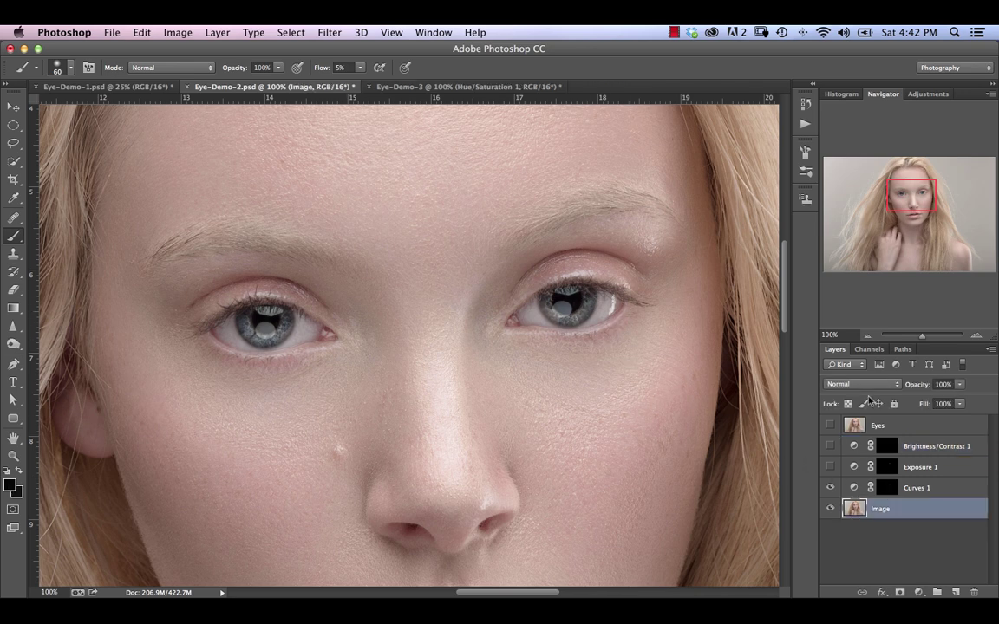
left_click(805, 124)
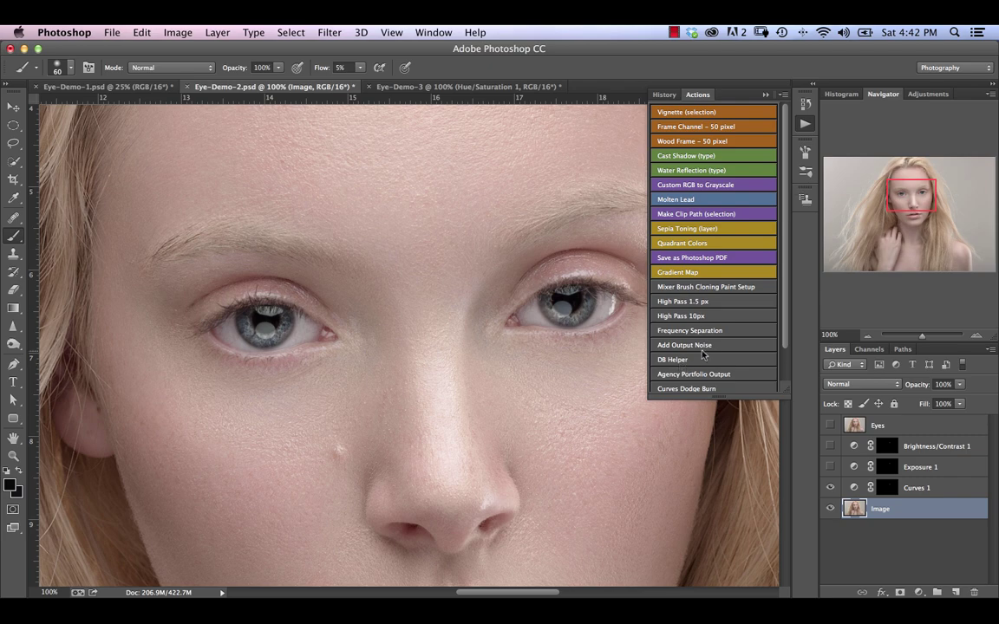
left_click(697, 389)
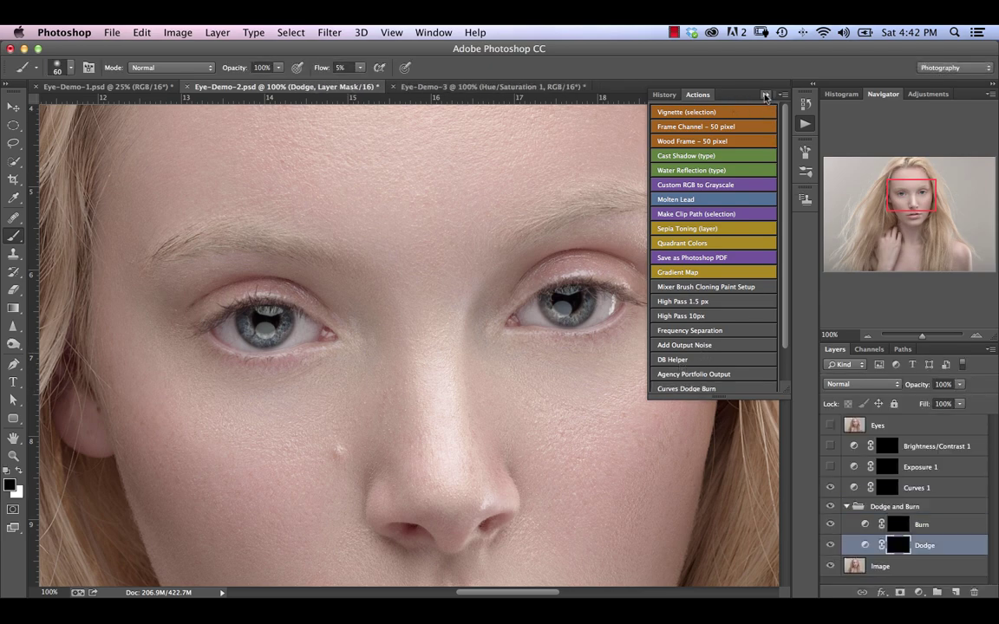
left_click(765, 96)
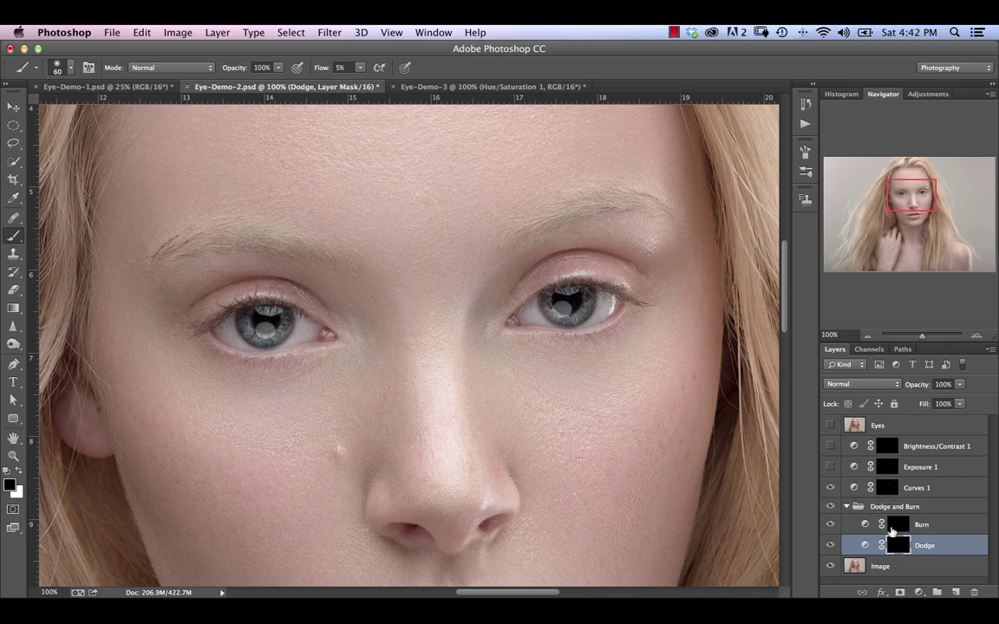
Step: Lift the Dodge layer's curve midpoint from 112 to 144, leaving the Burn curve unchanged
double_click(878, 526)
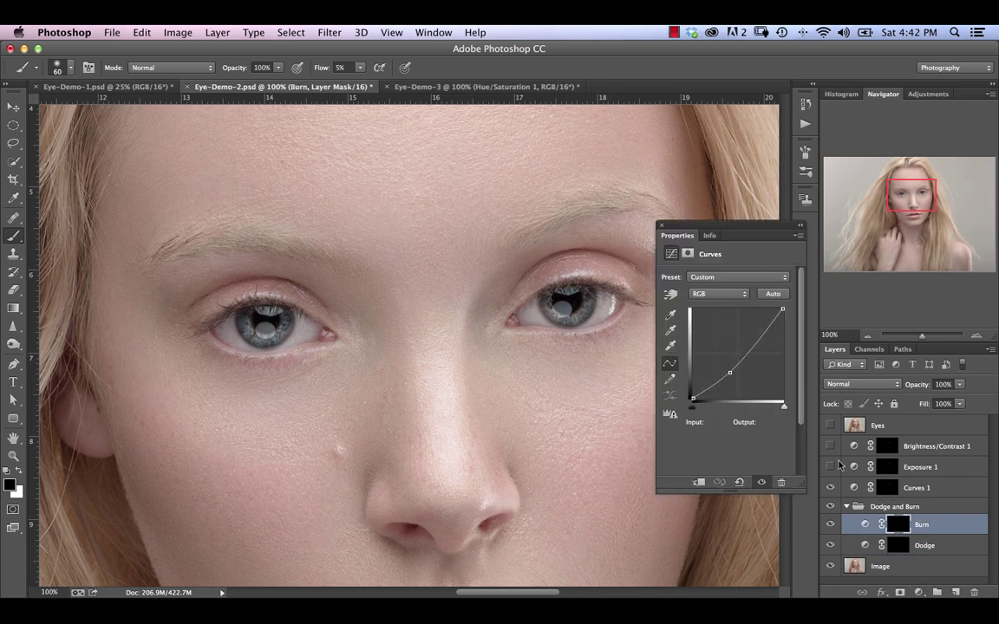
left_click(597, 205)
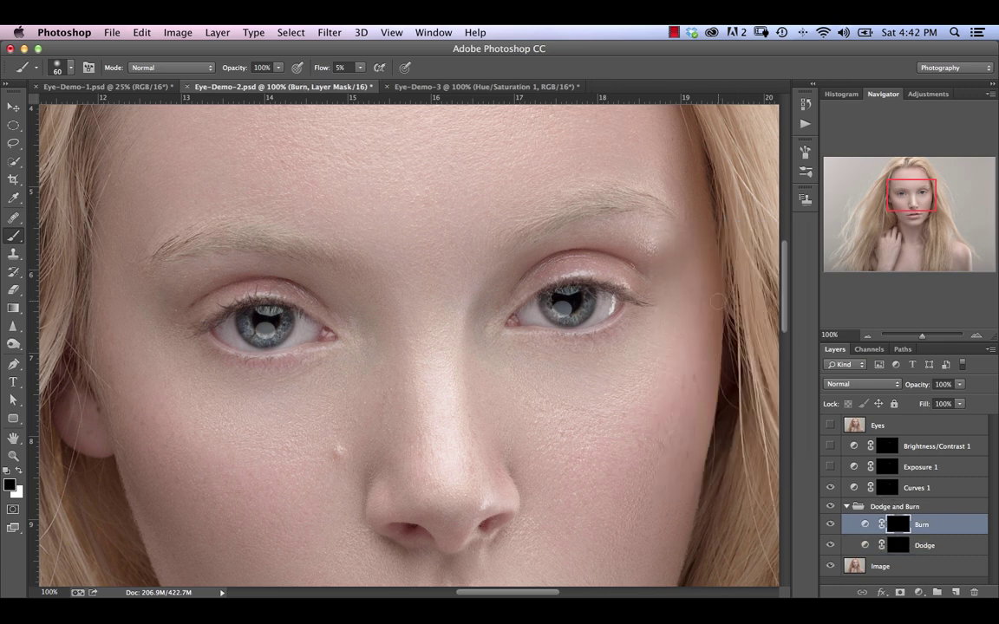
double_click(866, 543)
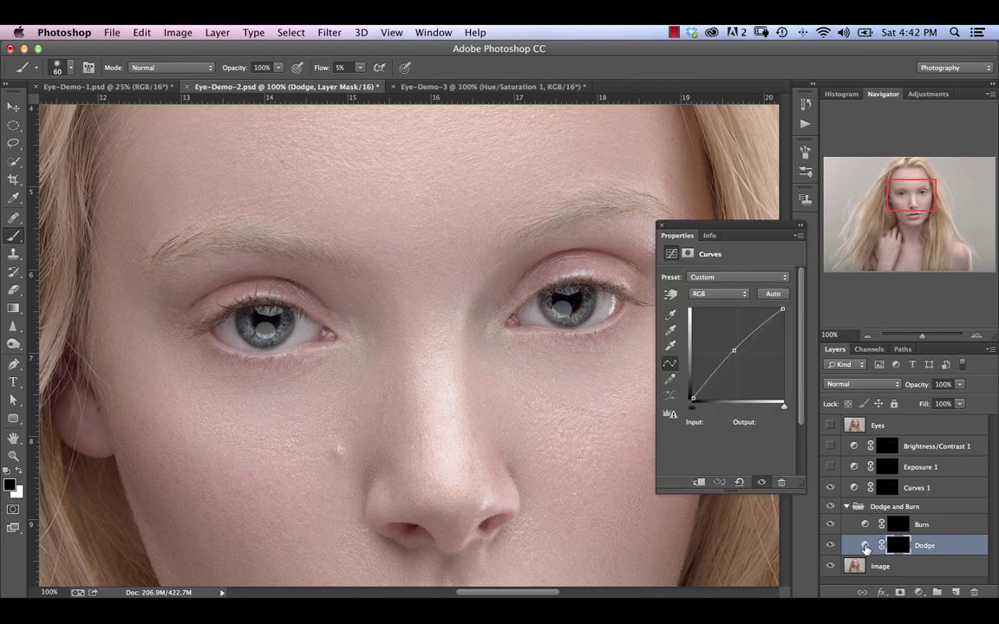
left_click_drag(735, 350, 731, 349)
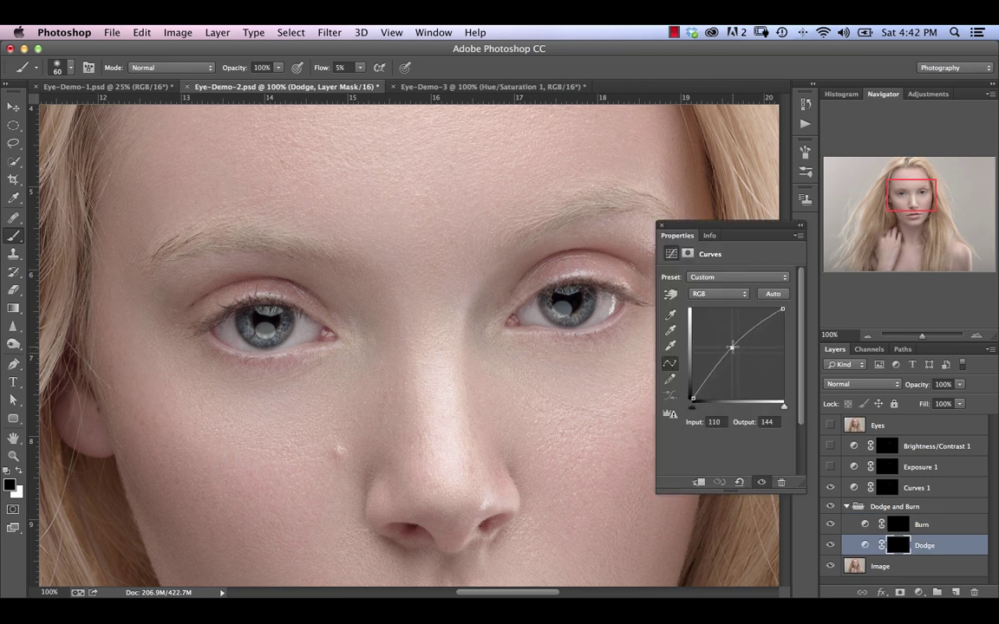
key("Right")
key("Right")
key("Up")
key("Up")
key("Up")
key("Up")
left_click(662, 225)
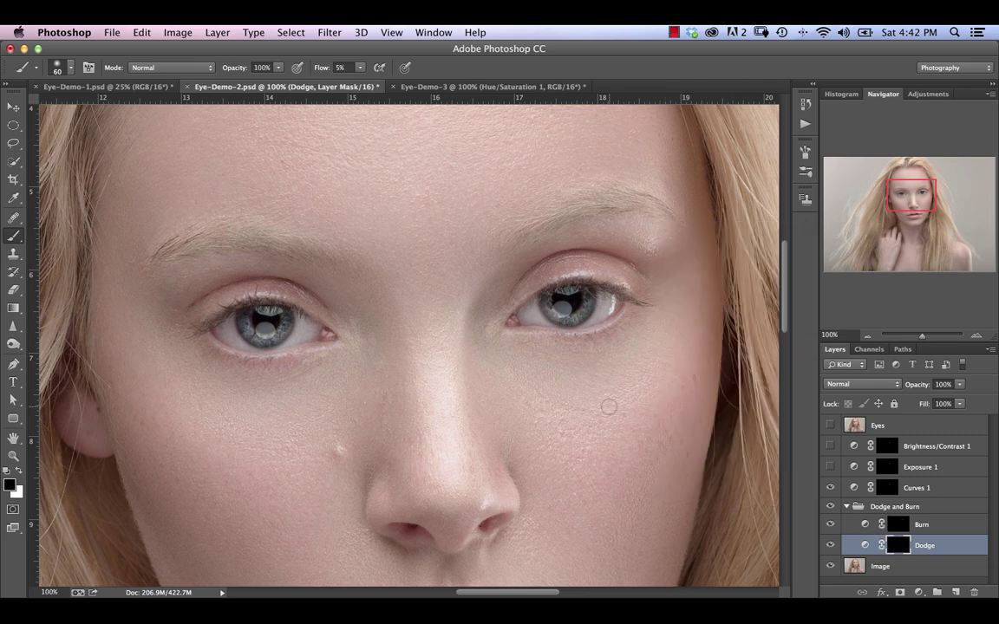
Step: Zoom in to 400% on the left-hand eye
key("super+equal")
key("super+equal")
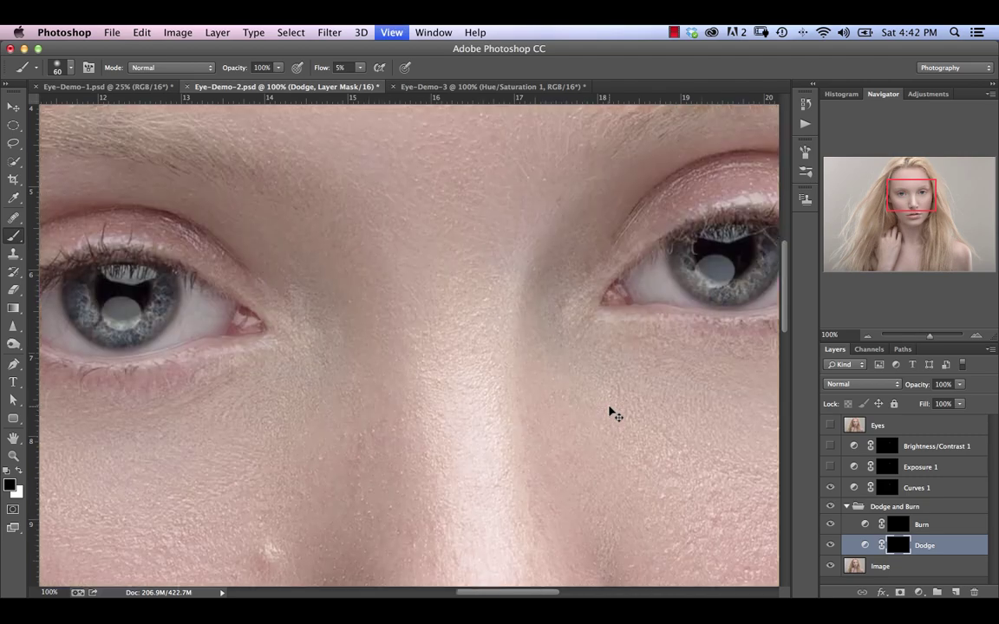
mouse_move(905, 176)
left_mouse_down()
mouse_move(896, 182)
mouse_move(894, 172)
left_mouse_up()
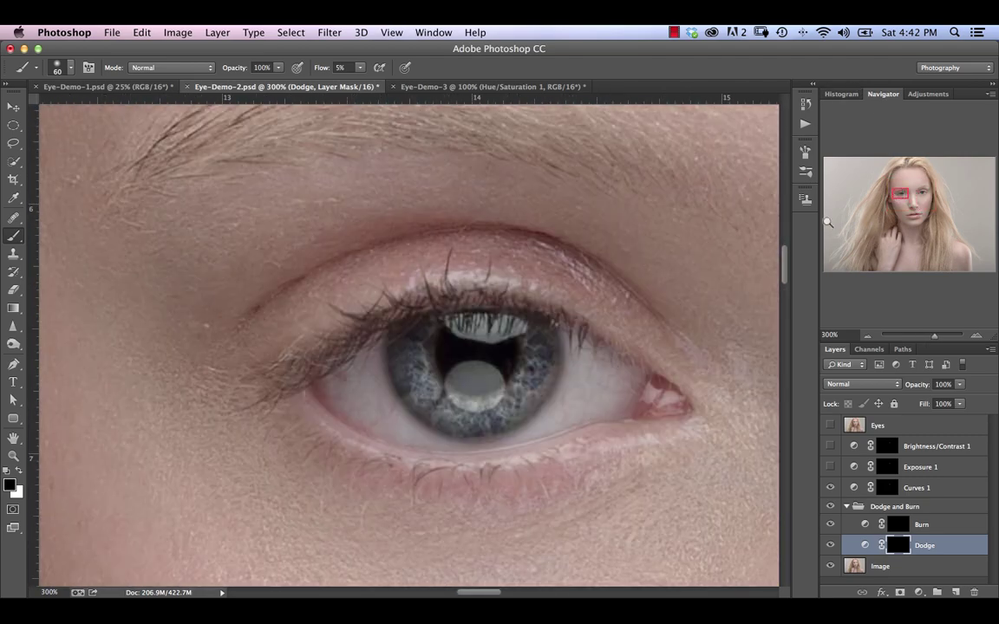
key("super+equal")
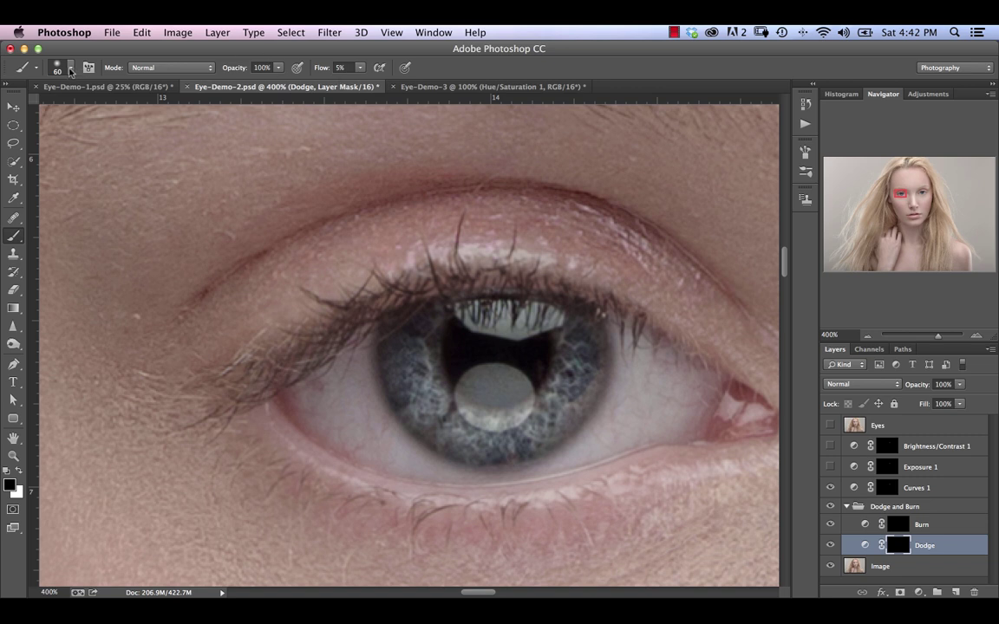
Step: Set up a soft white brush at size 4 with 8% flow
left_click(69, 68)
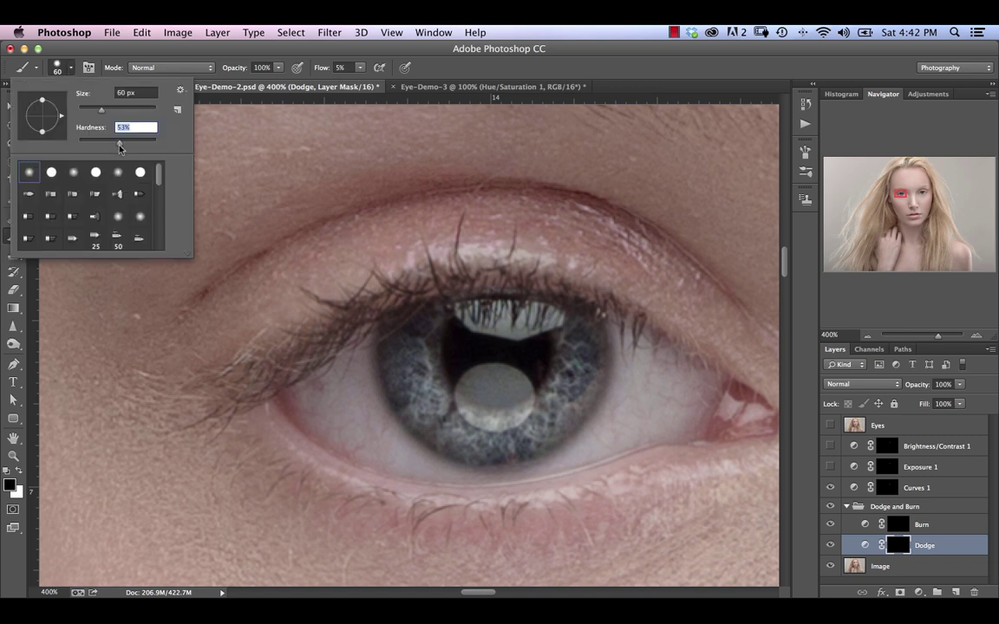
key("Return")
left_click_drag(322, 70, 328, 69)
key("bracketleft")
key("bracketleft")
key("bracketleft")
key("bracketleft")
key("bracketleft")
key("bracketleft")
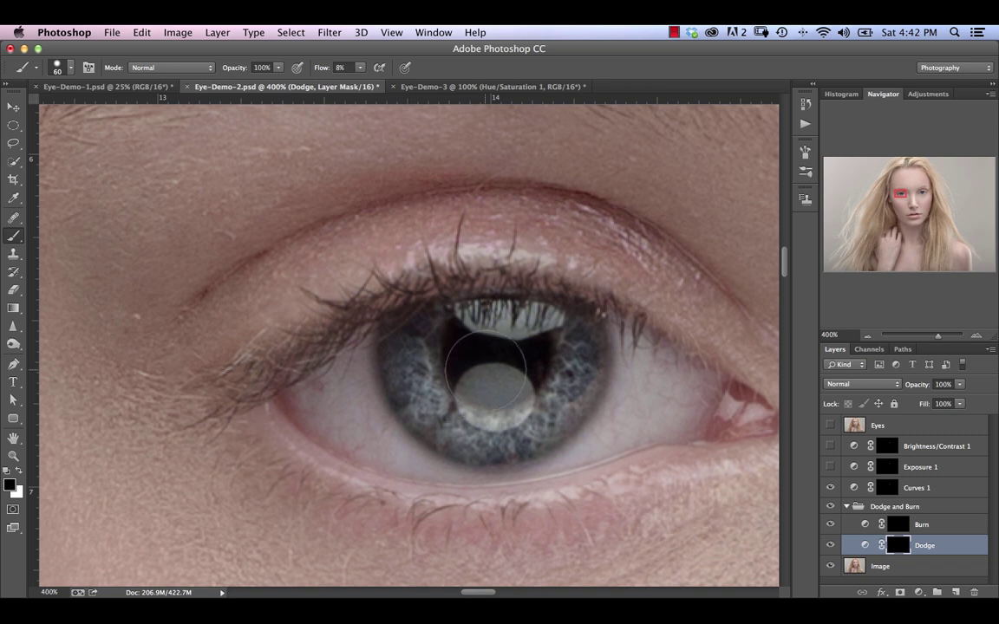
key("bracketleft")
key("bracketleft")
key("bracketleft")
key("bracketleft")
key("bracketleft")
key("x")
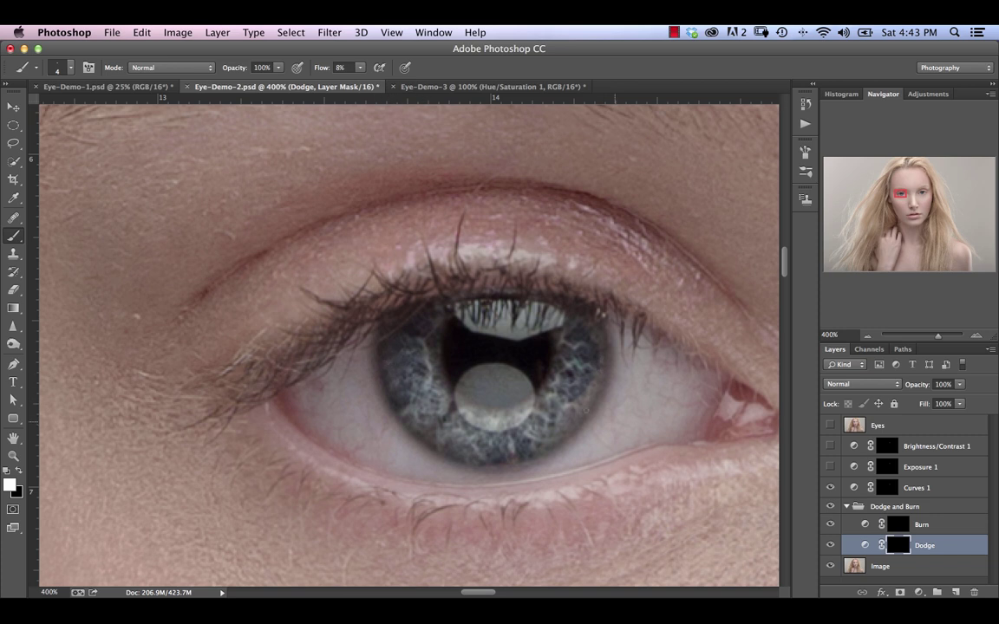
Step: Paint a faint burn stroke across the left iris on the Burn layer's mask
key("alt+bracketright")
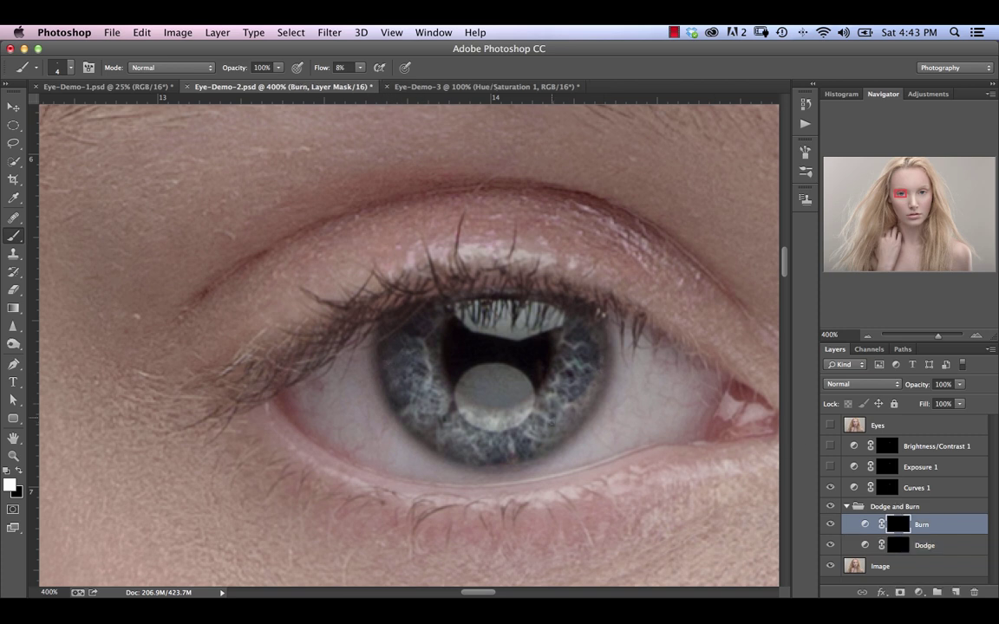
left_click_drag(495, 374, 524, 351)
key("super+minus")
key("super+minus")
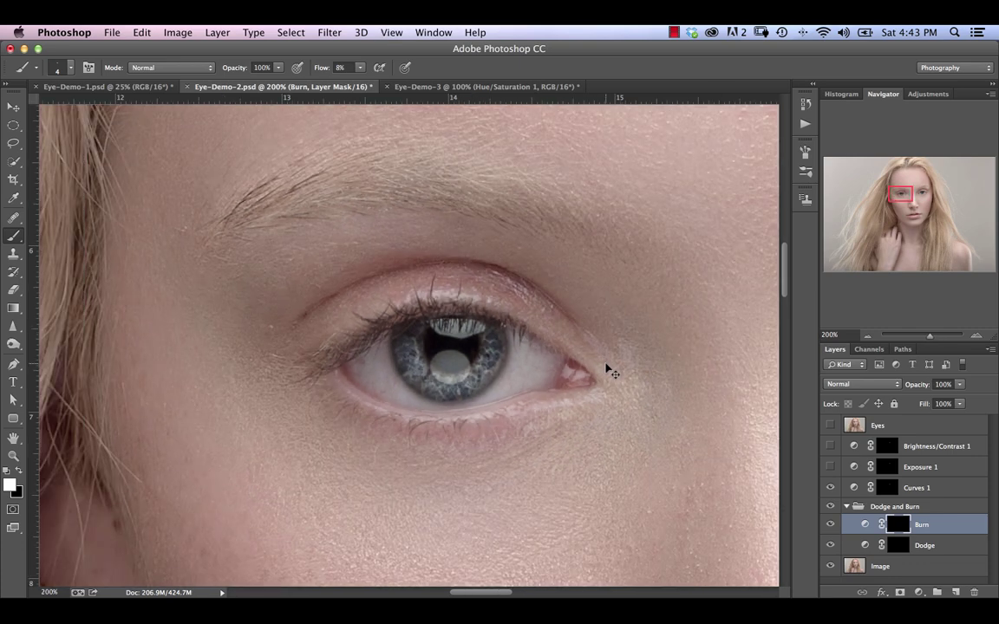
key("super+minus")
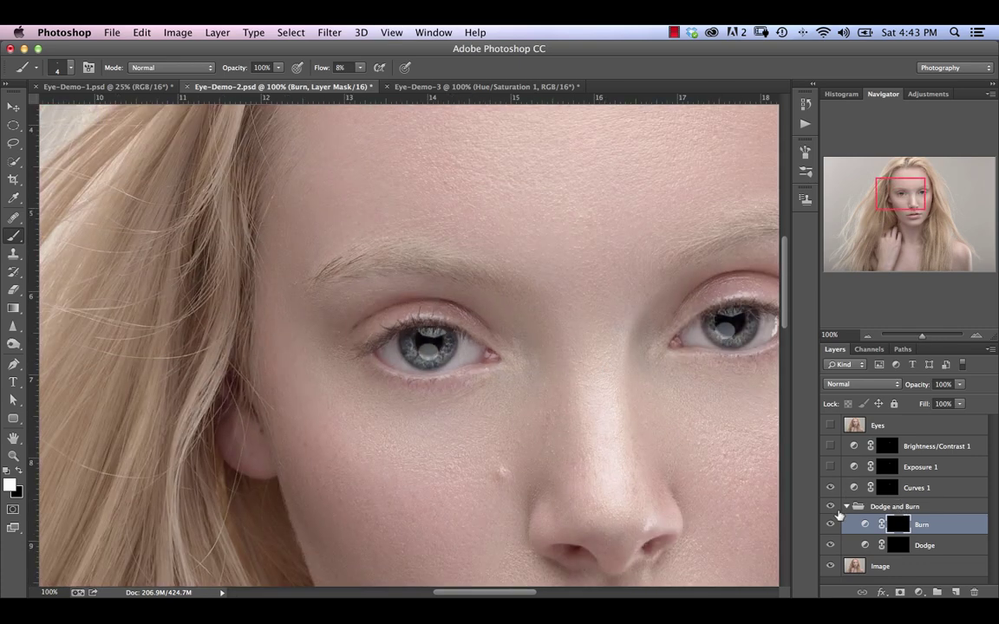
left_click(831, 507)
left_click(826, 508)
left_click(830, 510)
left_click(830, 508)
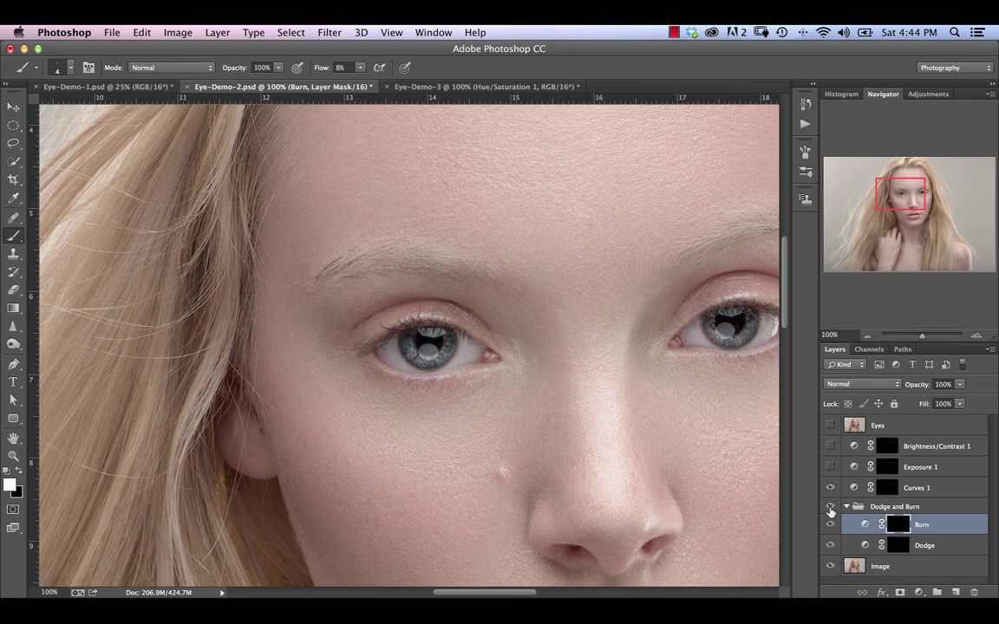